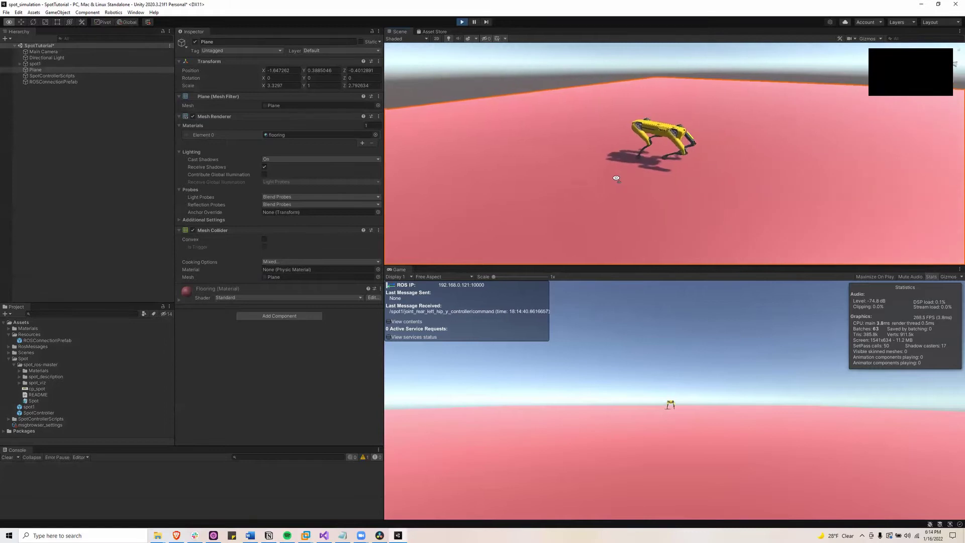
Open the Package Manager and confirm ROS TCP Connector and URDF Importer 0.5.0-preview are installed
left_click(135, 13)
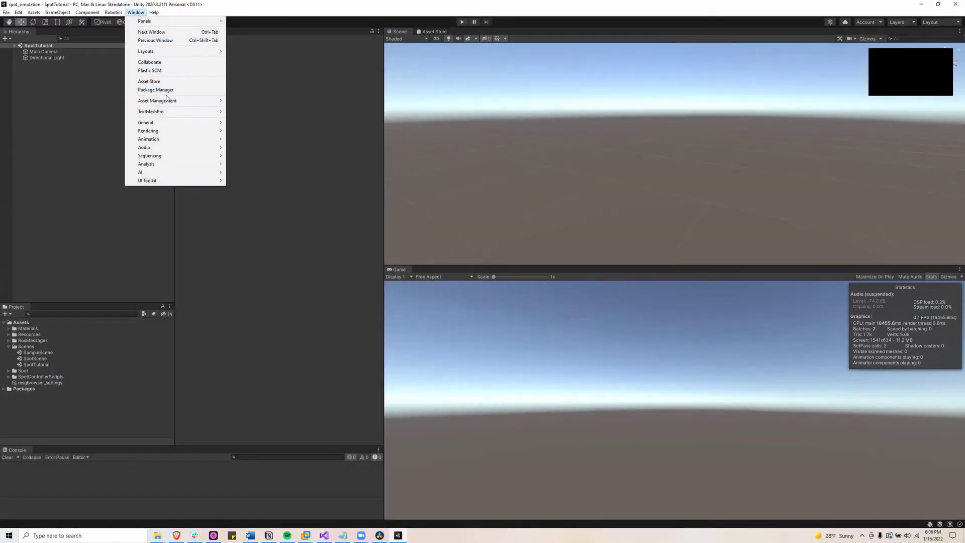
left_click(160, 89)
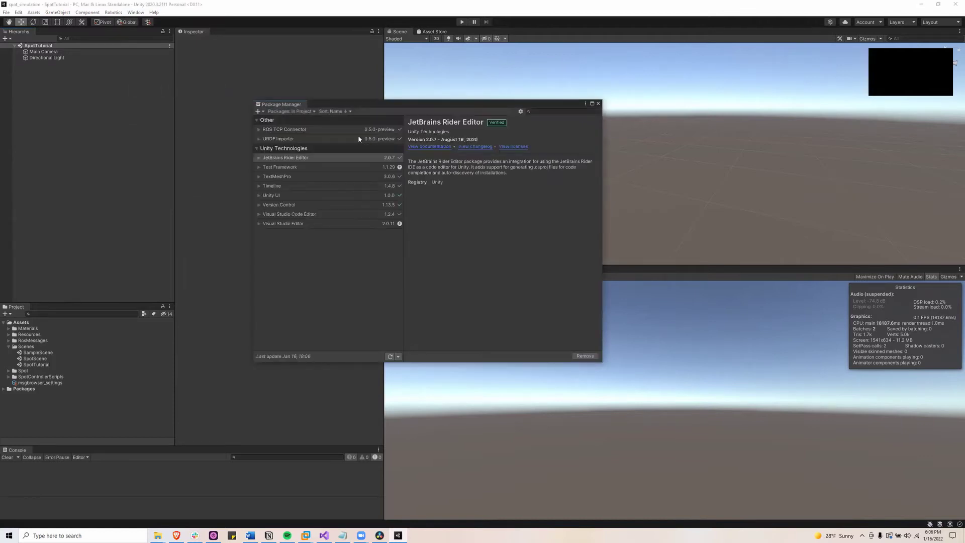
left_click(287, 130)
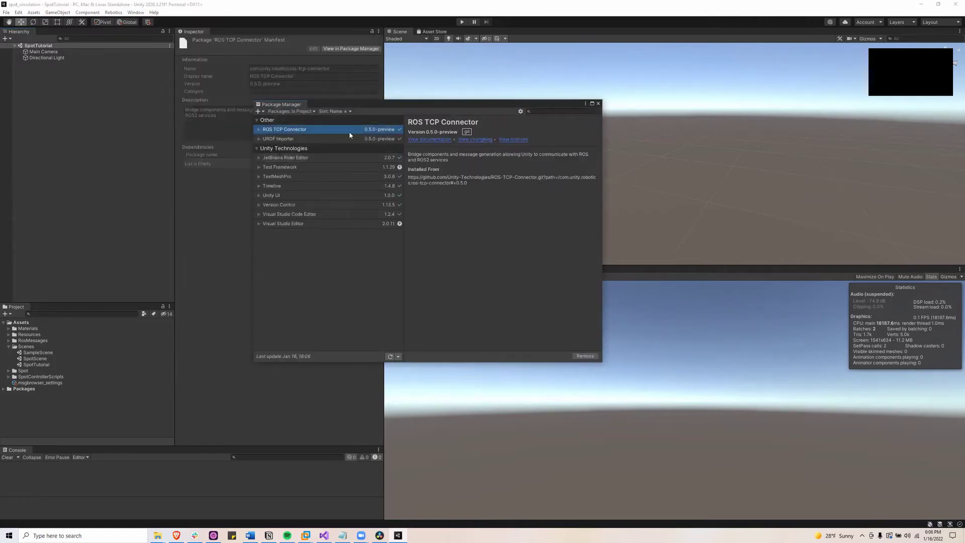
left_click(294, 139)
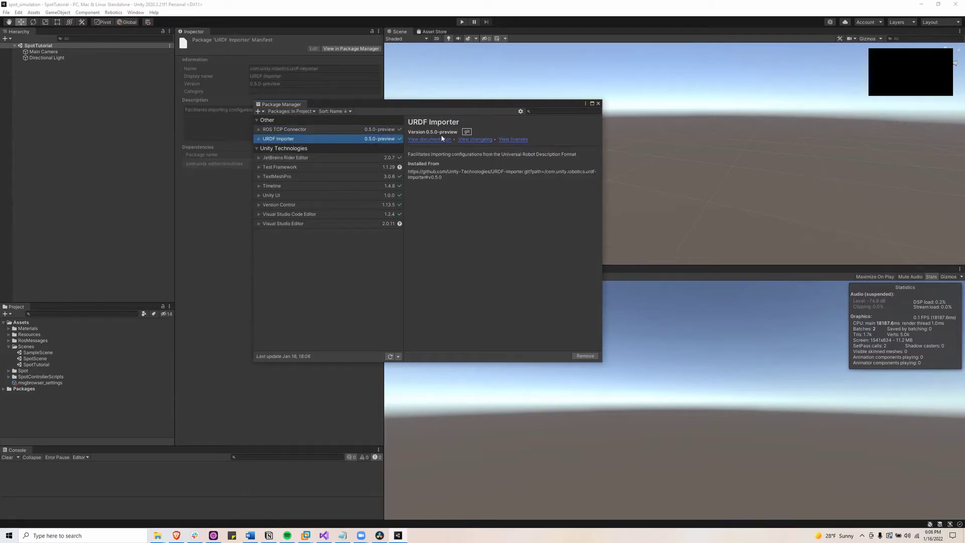
Import the Spot robot from Assets/Spot/Spot.urdf and frame it in the scene view
left_click(598, 103)
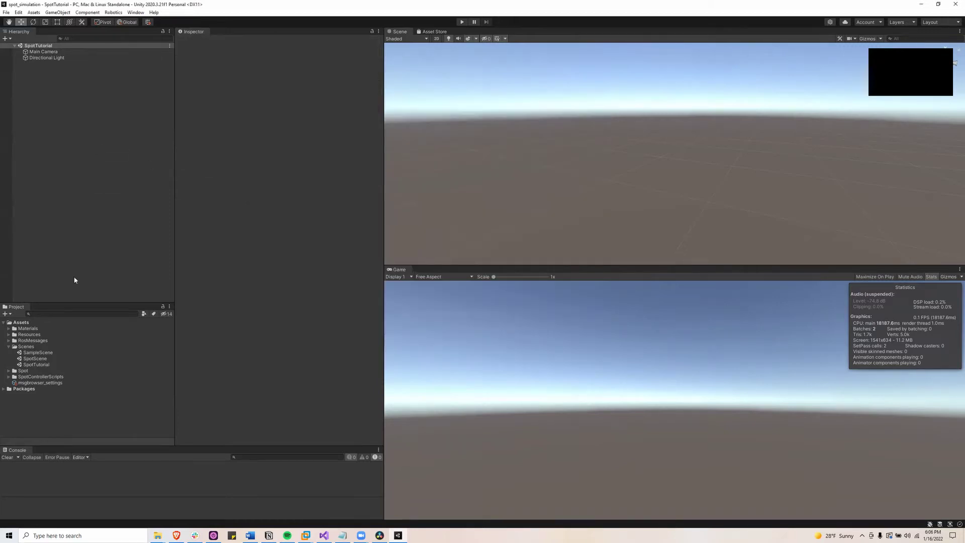
left_click(8, 347)
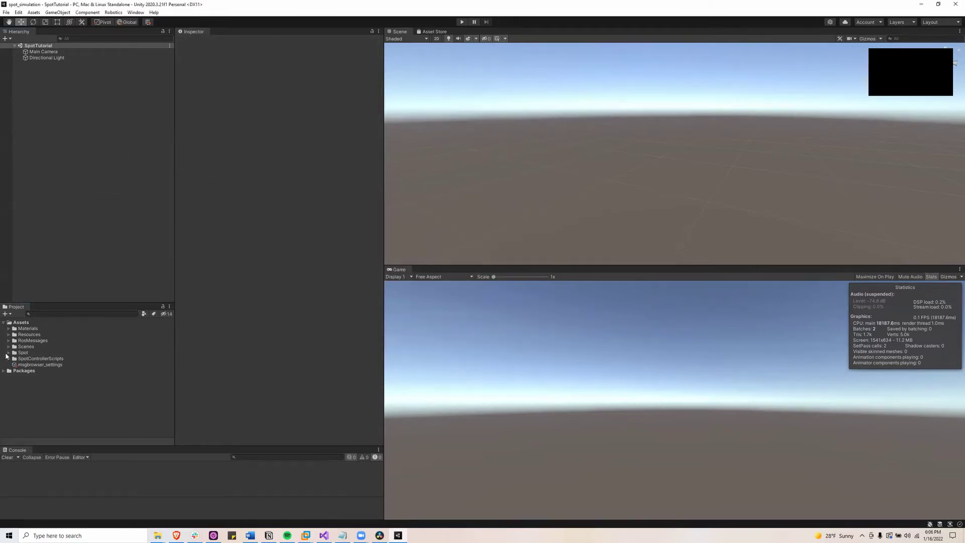
left_click(8, 352)
left_click(32, 395)
right_click(30, 395)
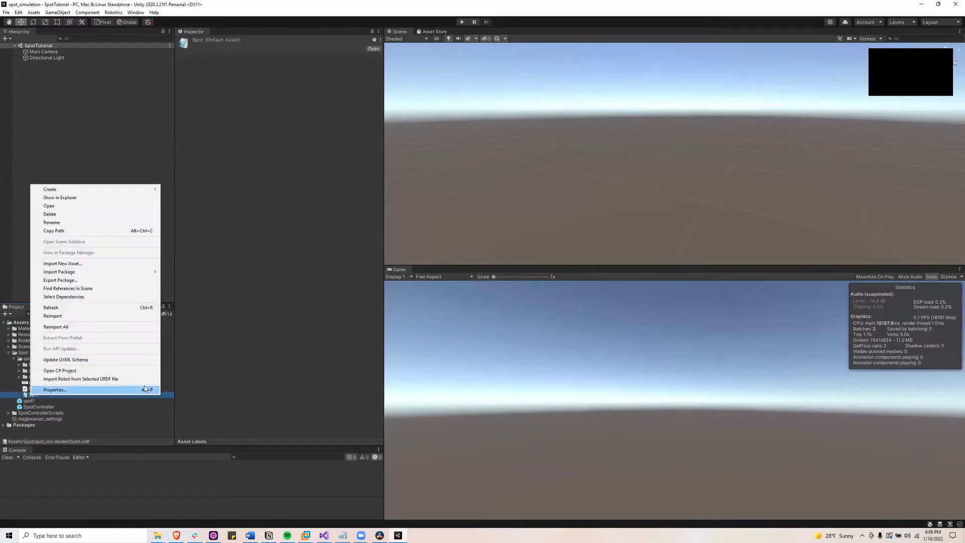
left_click(66, 380)
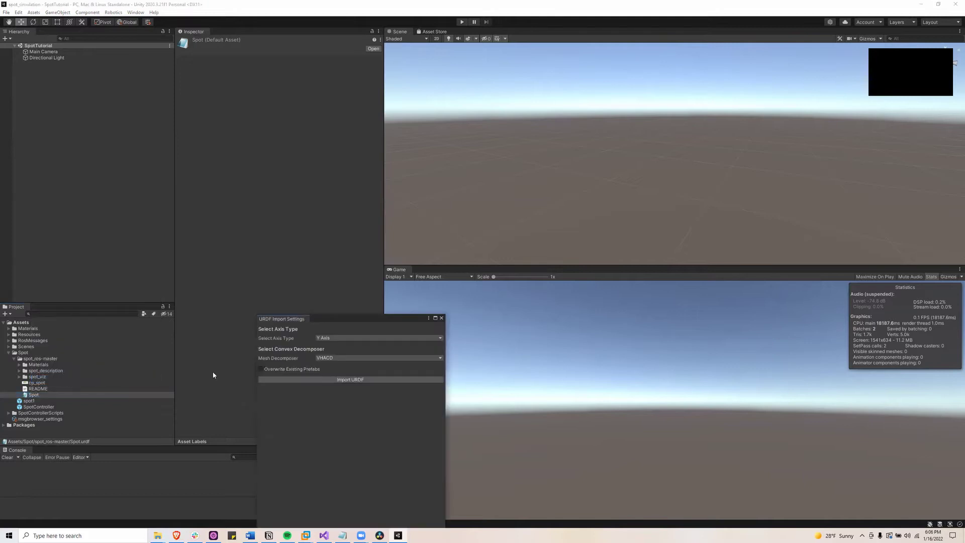
left_click(337, 380)
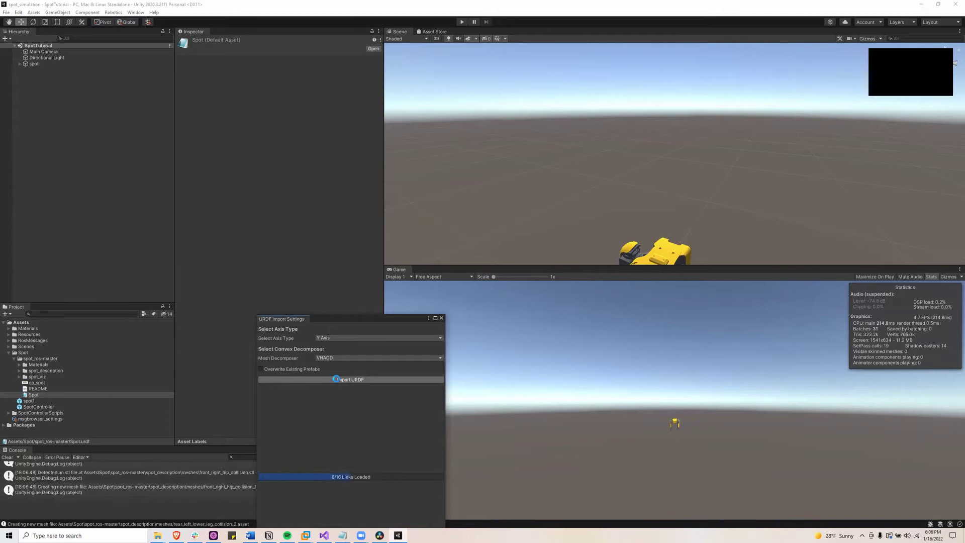
left_click_drag(749, 224, 628, 156, "alt")
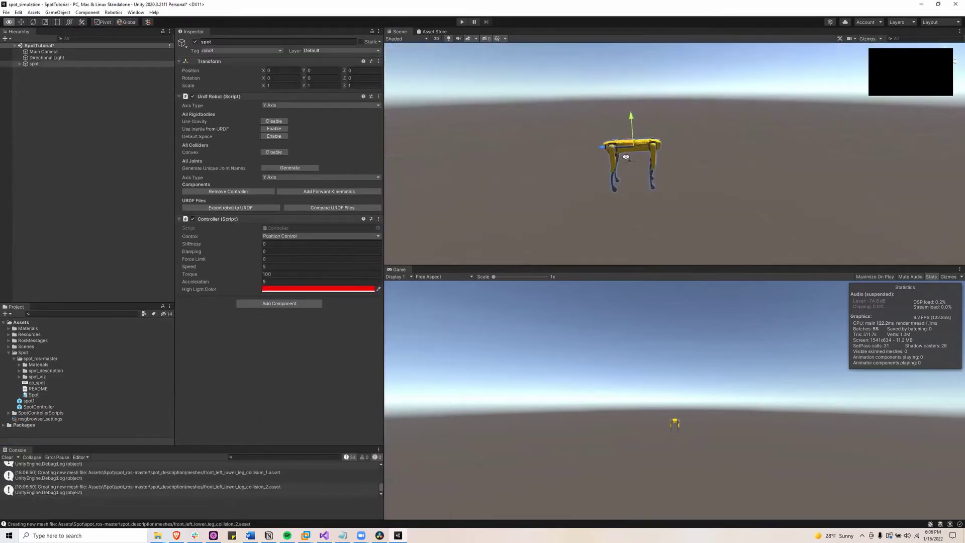
Rename the imported spot robot object to spot1
left_click(35, 79)
left_click(44, 65)
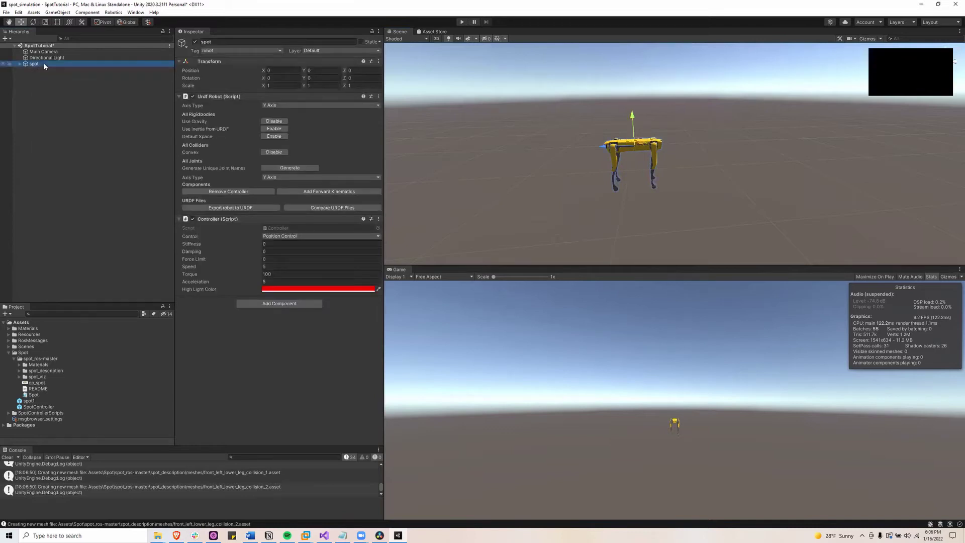
left_click(248, 43)
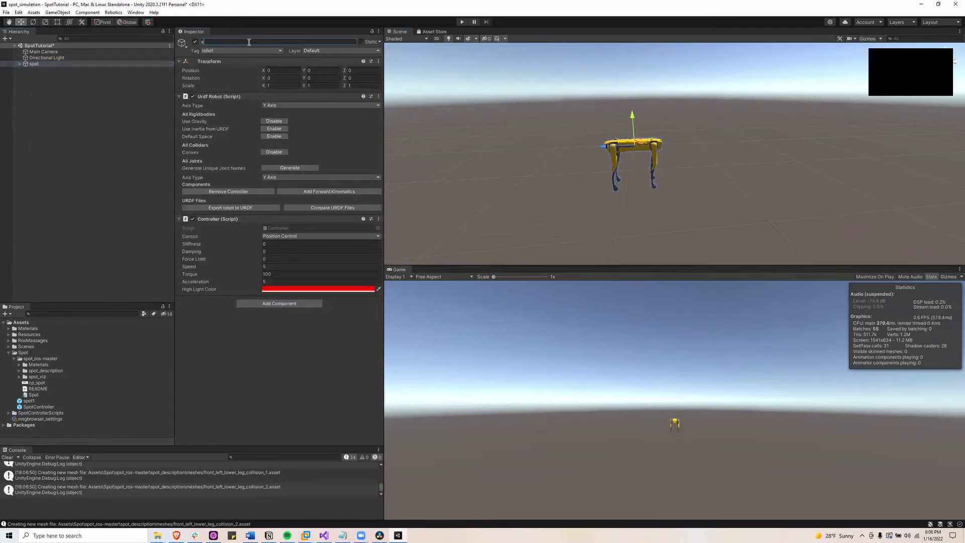
type("spot1")
left_click(40, 65)
Add a 3D Plane to the scene and give it the flooring material
right_click(38, 85)
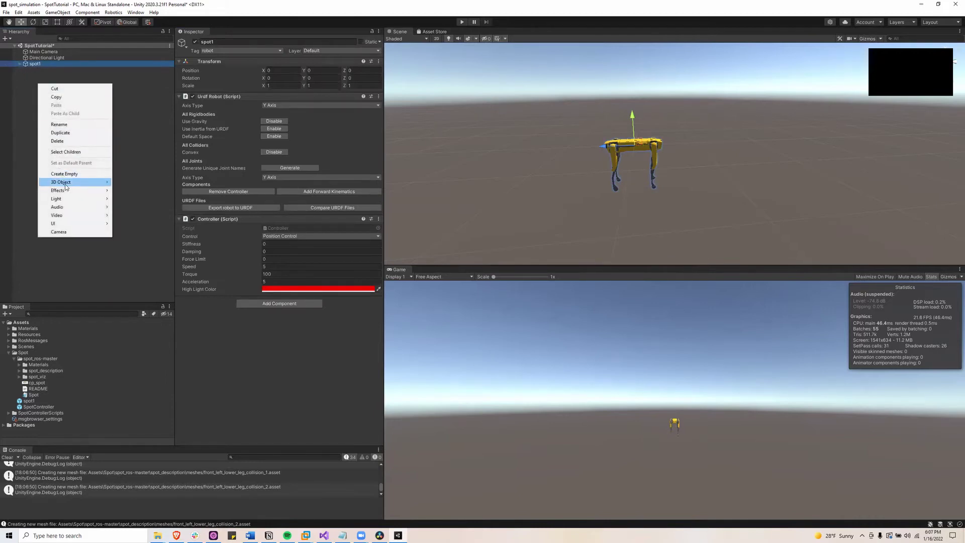
mouse_move(65, 184)
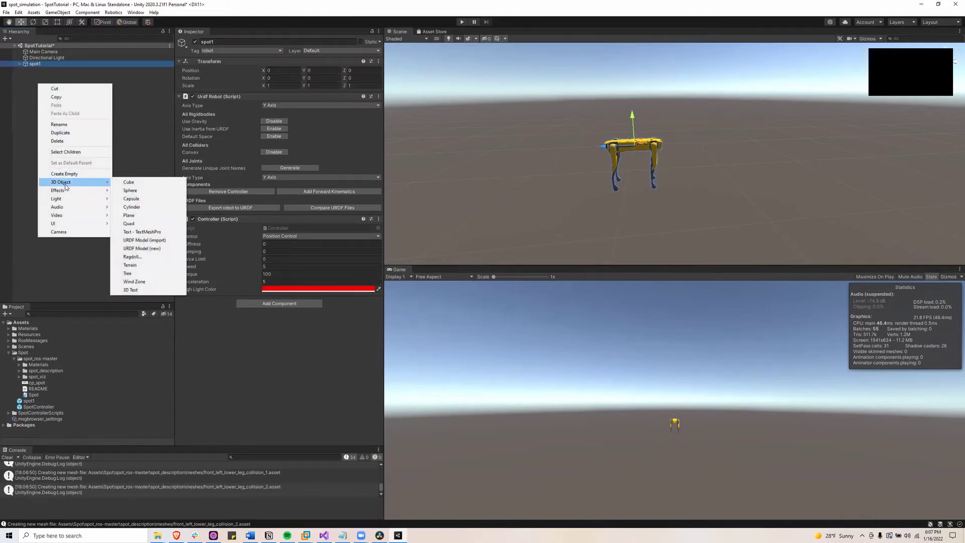
left_click(154, 214)
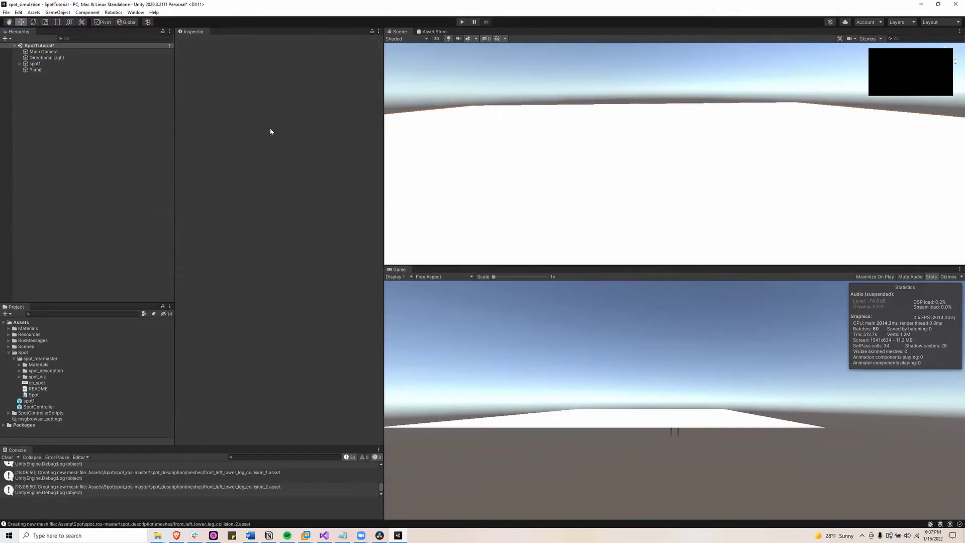
left_click(94, 72)
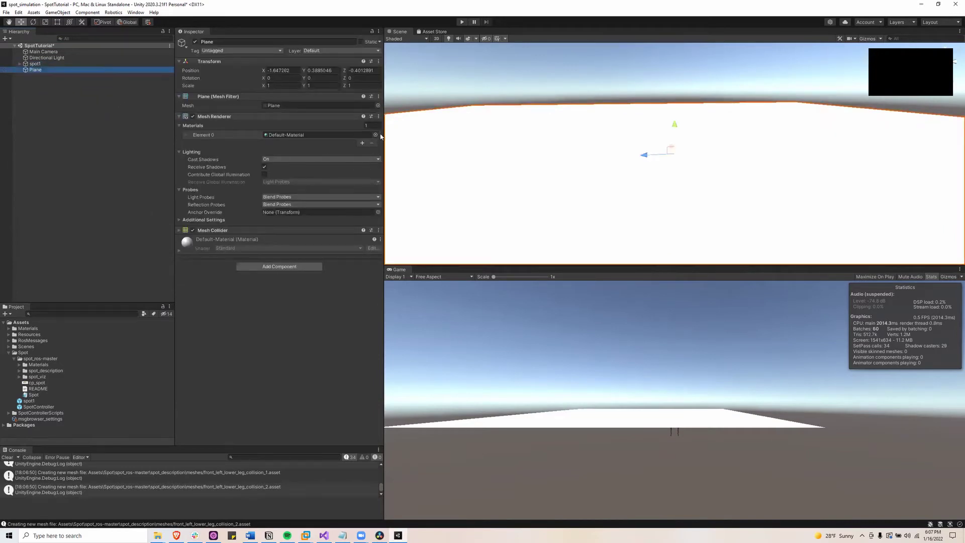
left_click(375, 135)
left_click(454, 160)
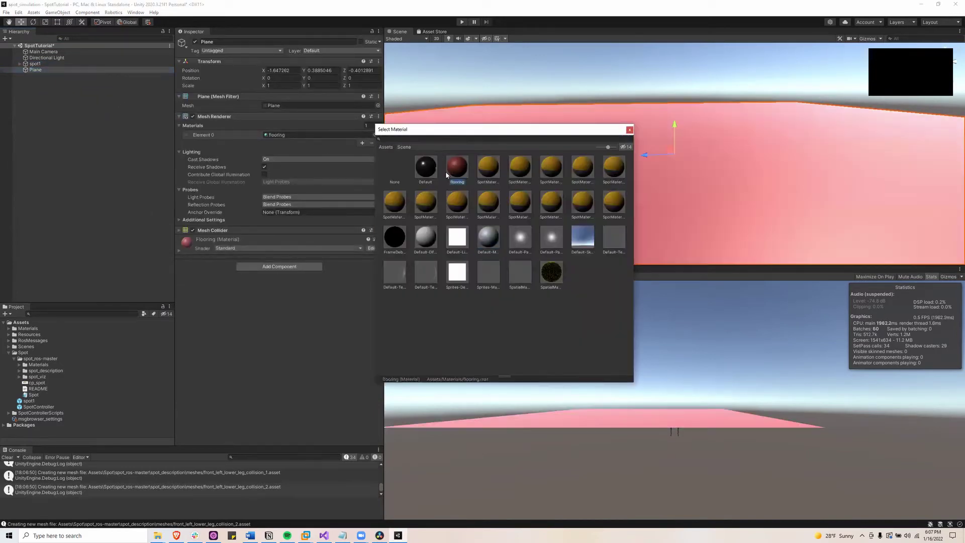
left_click(629, 130)
Scale the plane to roughly 3.33 on X and 2.79 on Z
right_click_drag(699, 123, 685, 159)
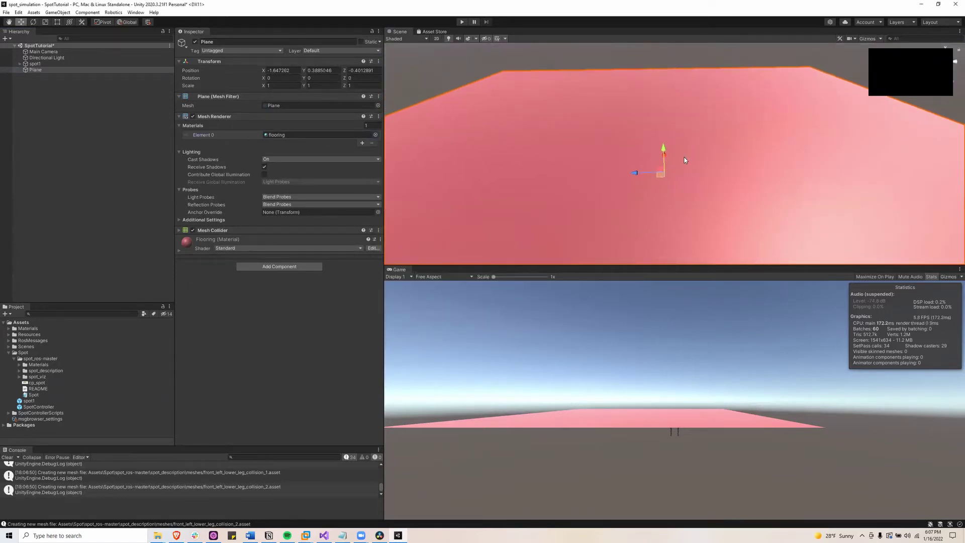
key("r")
left_click_drag(635, 173, 606, 174)
right_click_drag(677, 163, 640, 152)
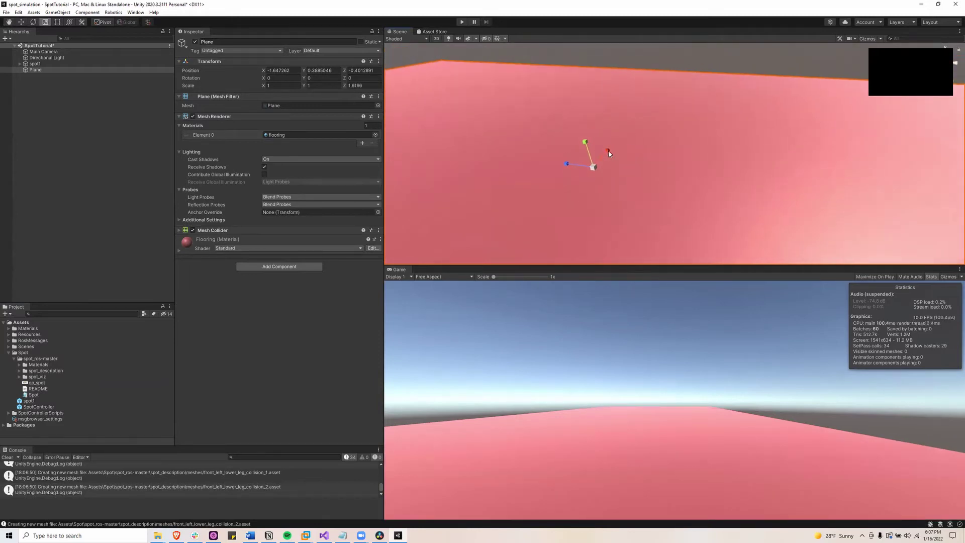
left_click_drag(608, 153, 642, 125)
right_click_drag(641, 125, 644, 162)
left_click_drag(592, 167, 583, 168)
right_click_drag(583, 168, 653, 171)
key("w")
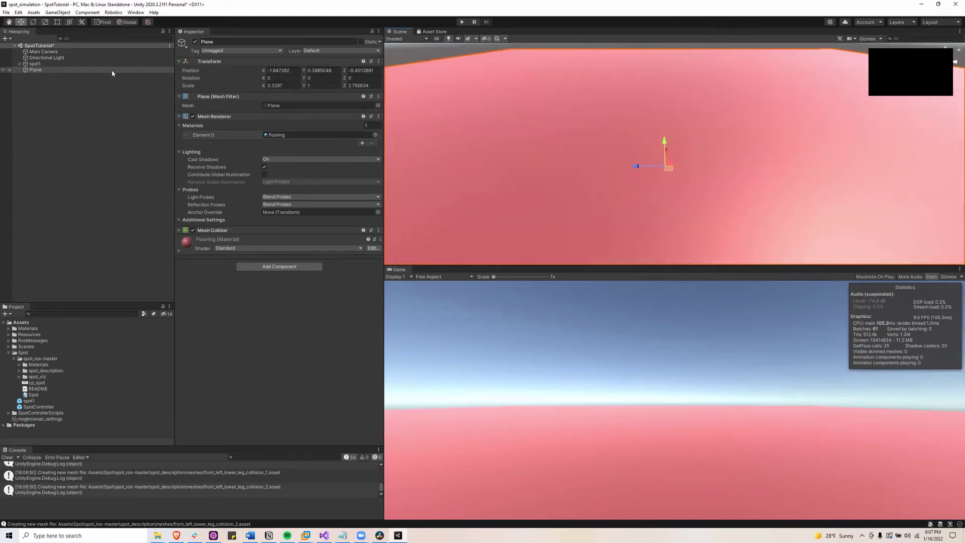
Raise spot1 so it stands just above the plane
left_click(68, 64)
left_click_drag(645, 108, 643, 46)
right_click_drag(723, 112, 649, 104)
left_click_drag(657, 99, 664, 109)
Play-test the robot, then expand spot1's body link down to its Collisions group
left_click(461, 21)
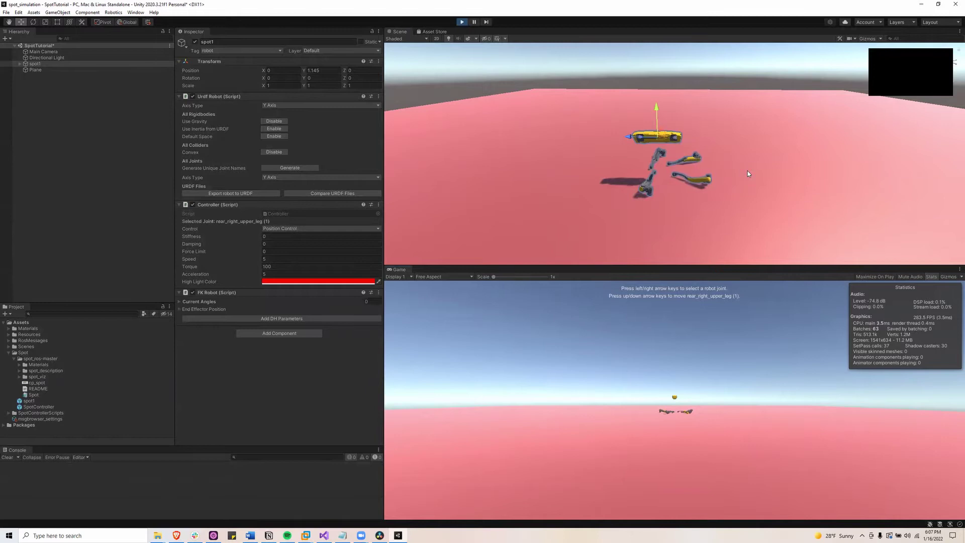
left_click(461, 22)
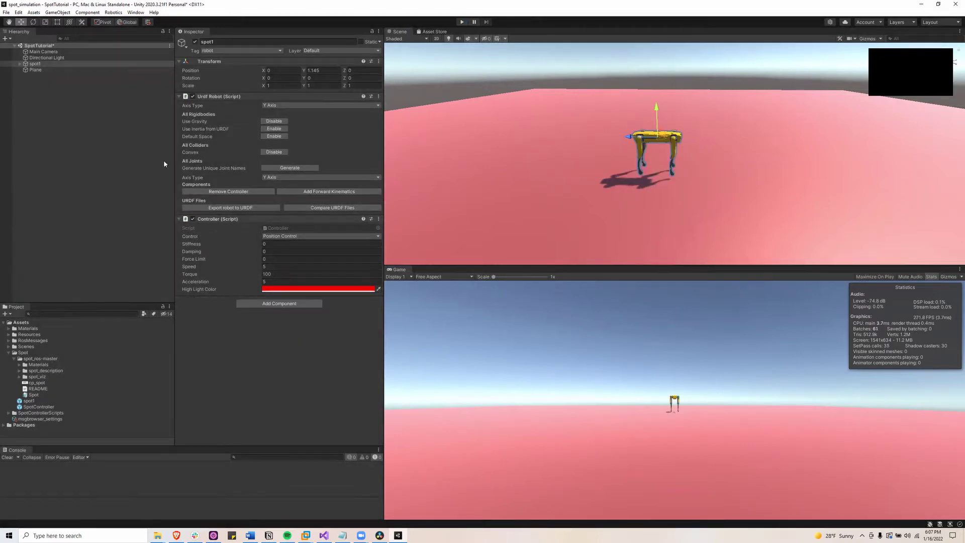
left_click(19, 65)
left_click(26, 76)
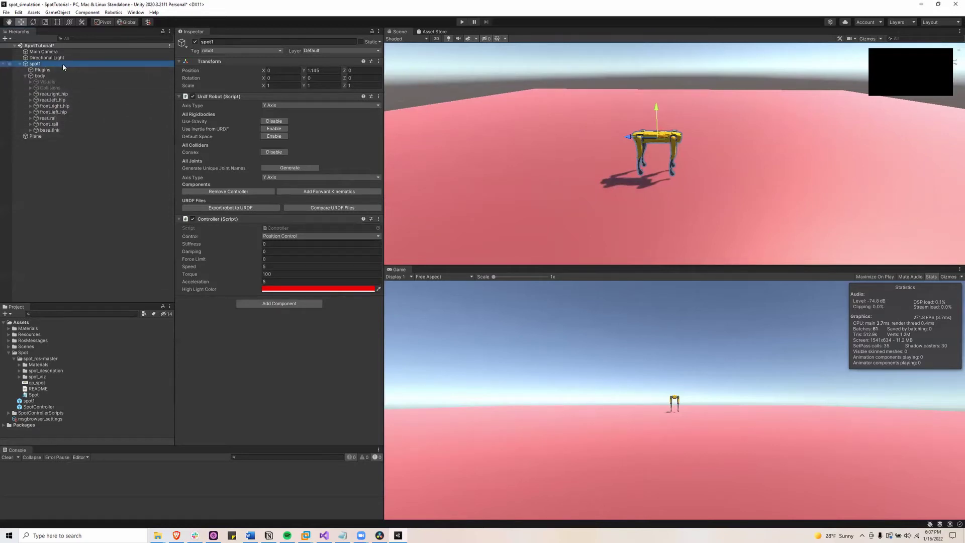
left_click(42, 75)
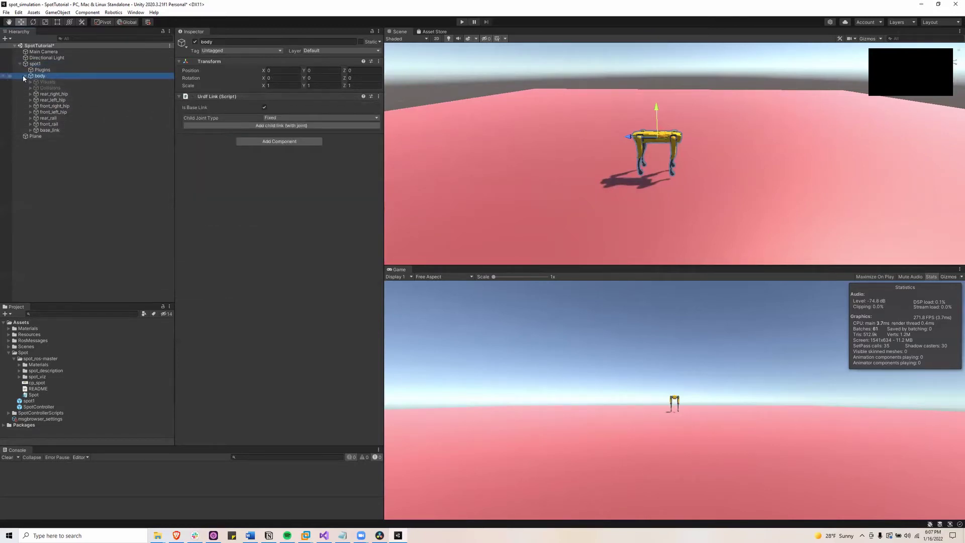
left_click(30, 88)
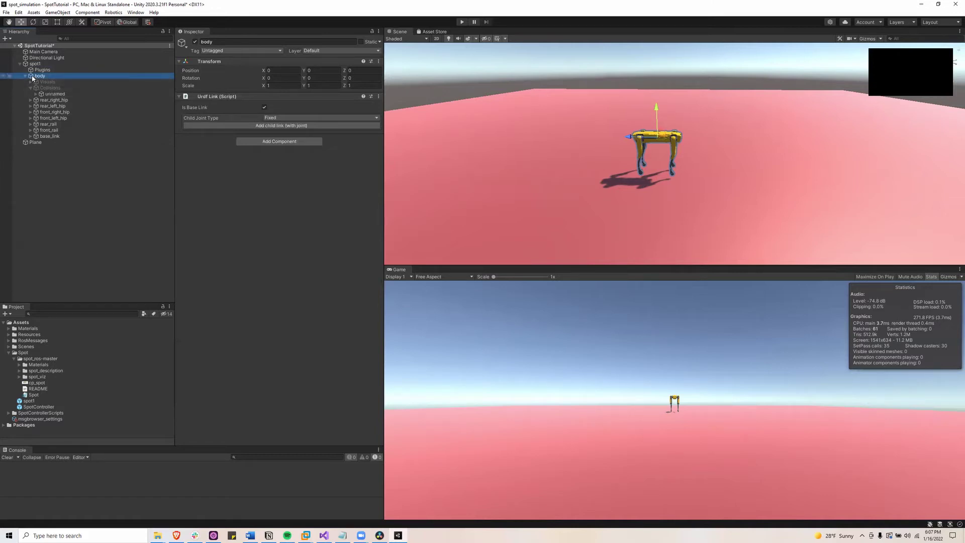
Disable the Mesh Collider on the body's body_collision_0 mesh
left_click(59, 106)
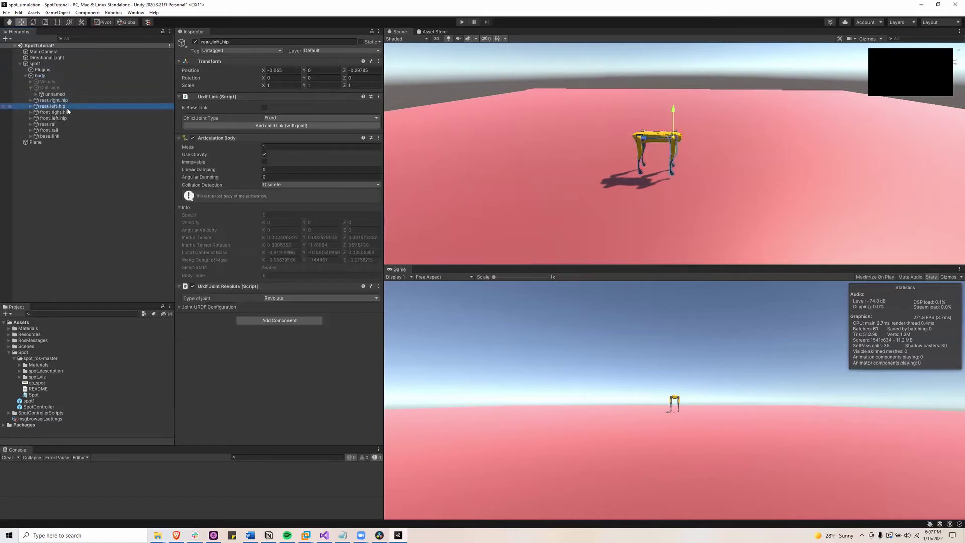
left_click(70, 112)
left_click(71, 115)
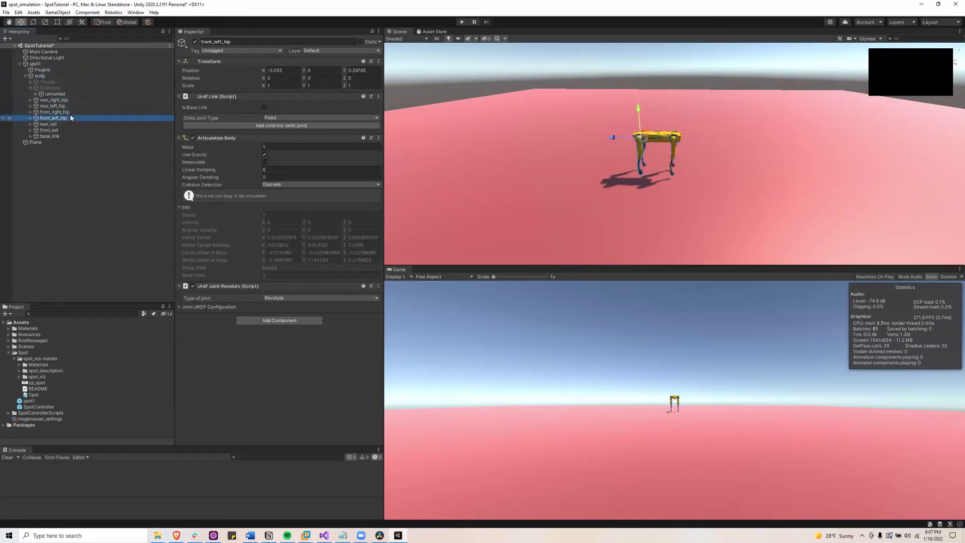
left_click(36, 94)
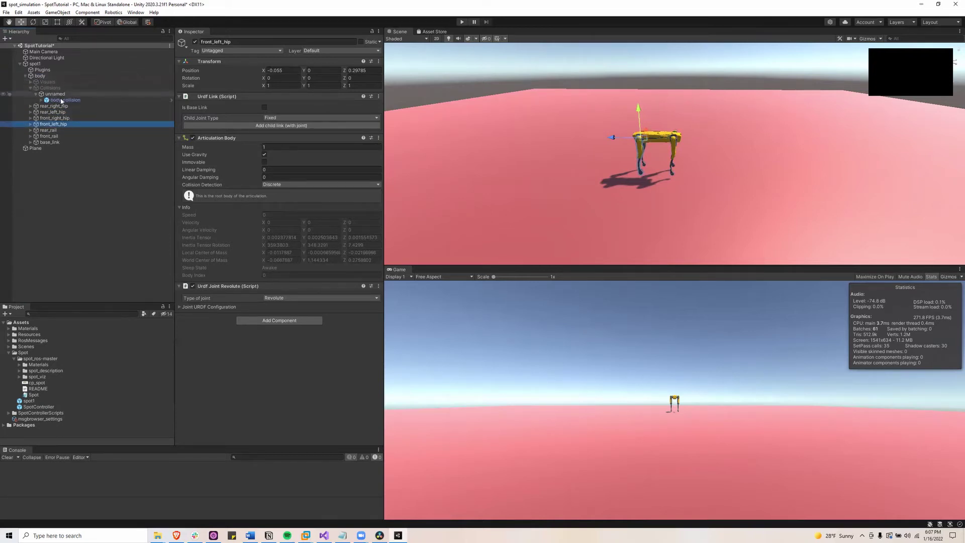
left_click(42, 100)
left_click(70, 106)
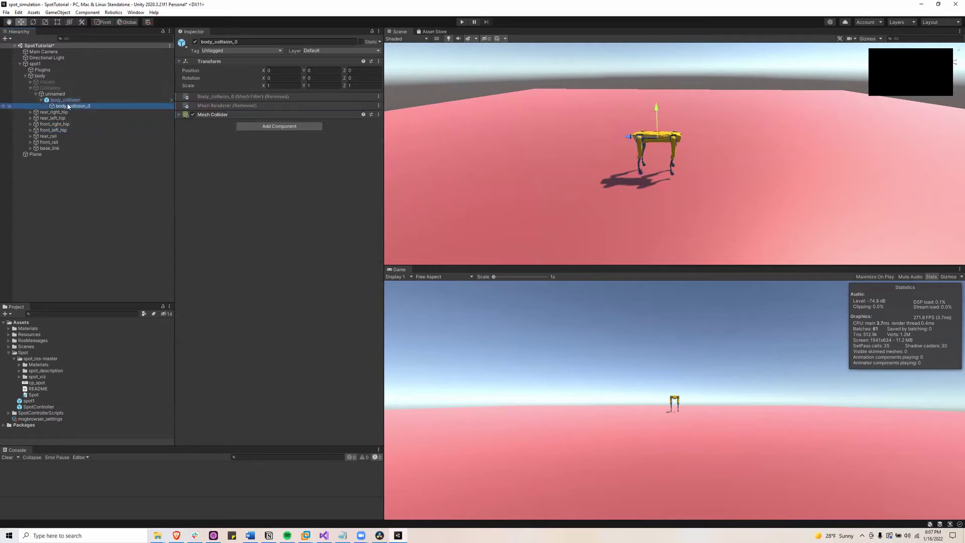
left_click(193, 115)
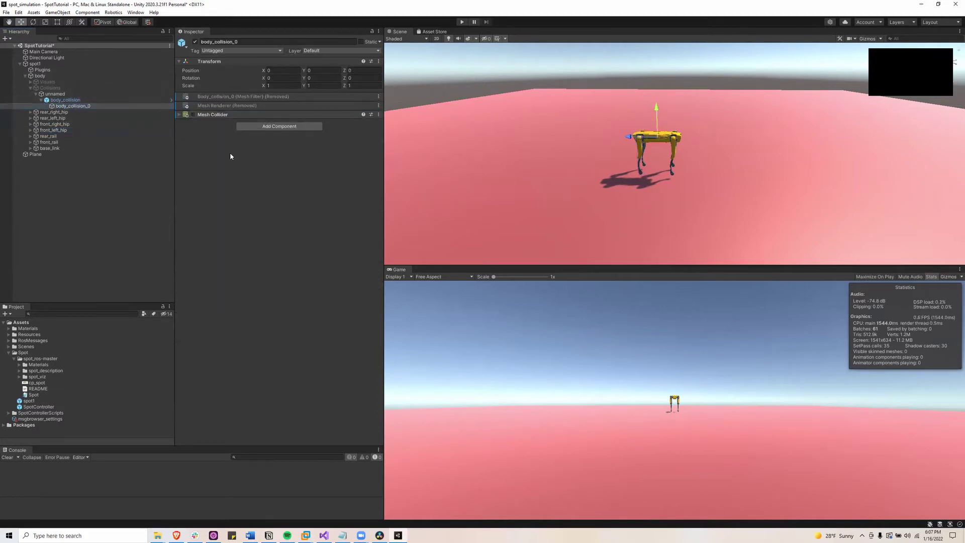
left_click(30, 88)
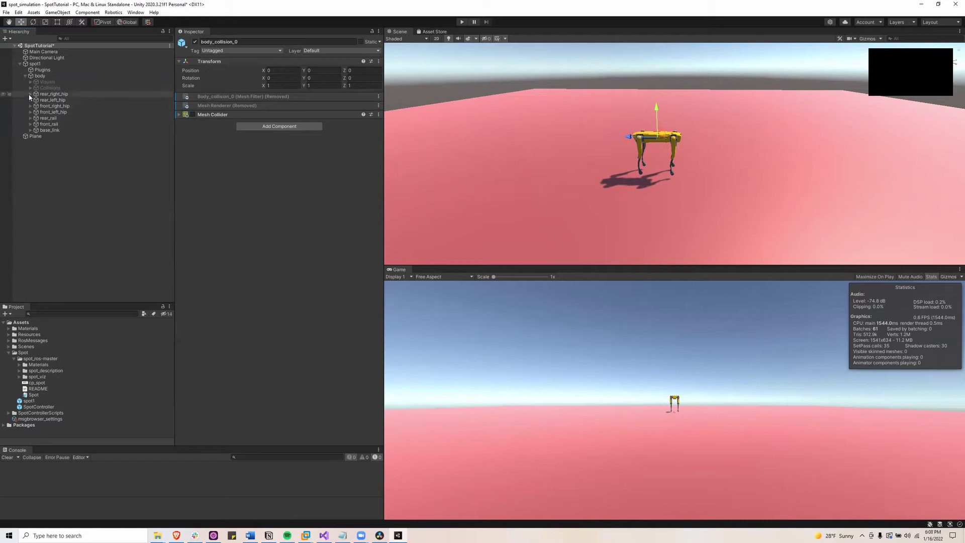
Open rear_right_hip_collision_0 and adjust its Mesh Collider settings
left_click(31, 94)
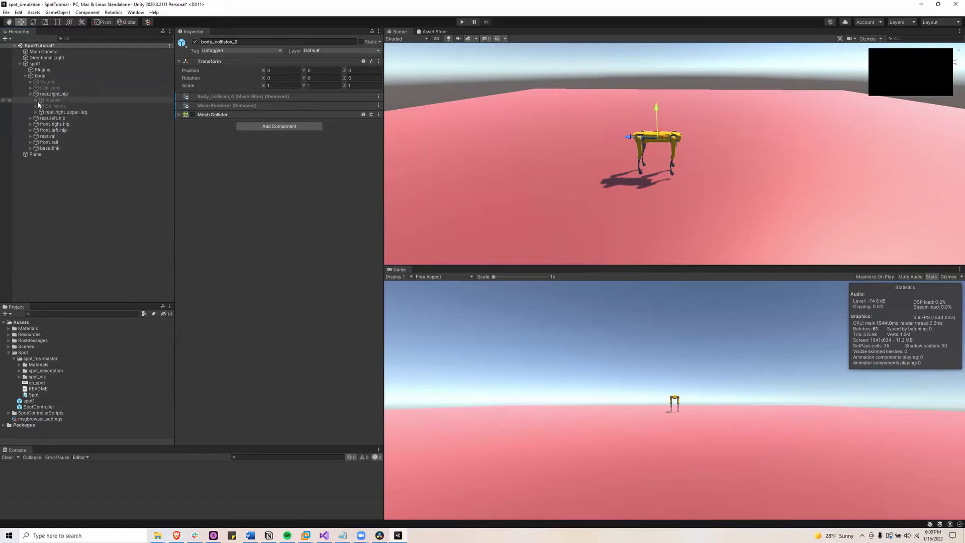
left_click(36, 107)
left_click(42, 113)
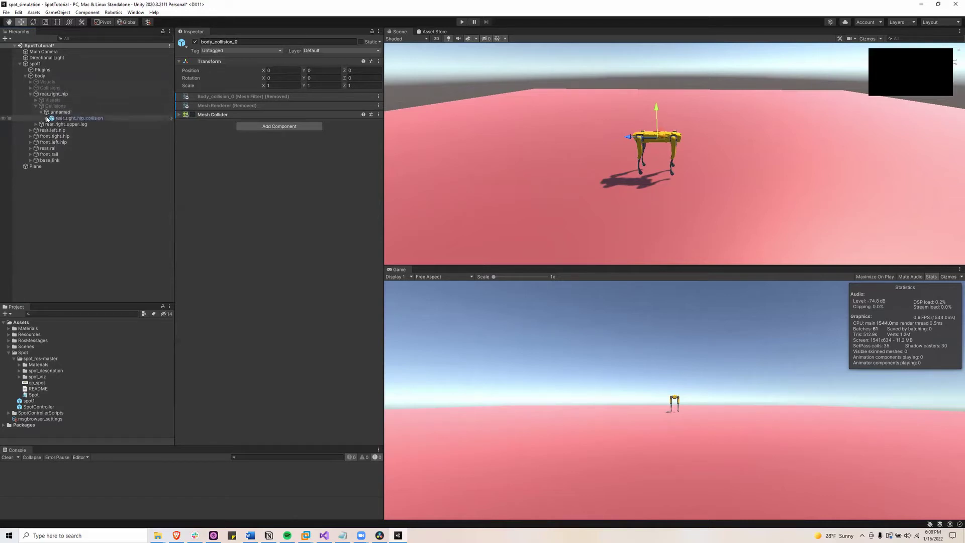
left_click(46, 118)
left_click(104, 124)
left_click(191, 115)
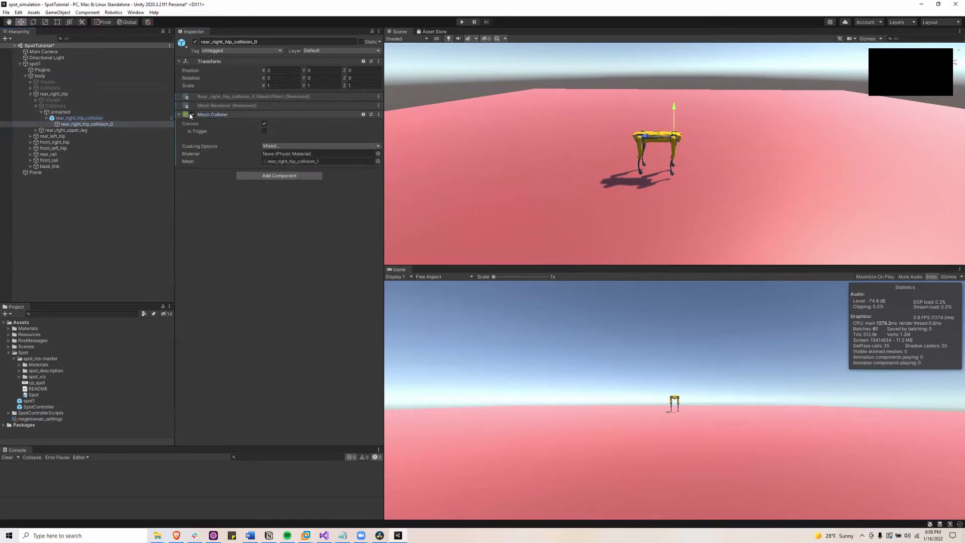
left_click(36, 106)
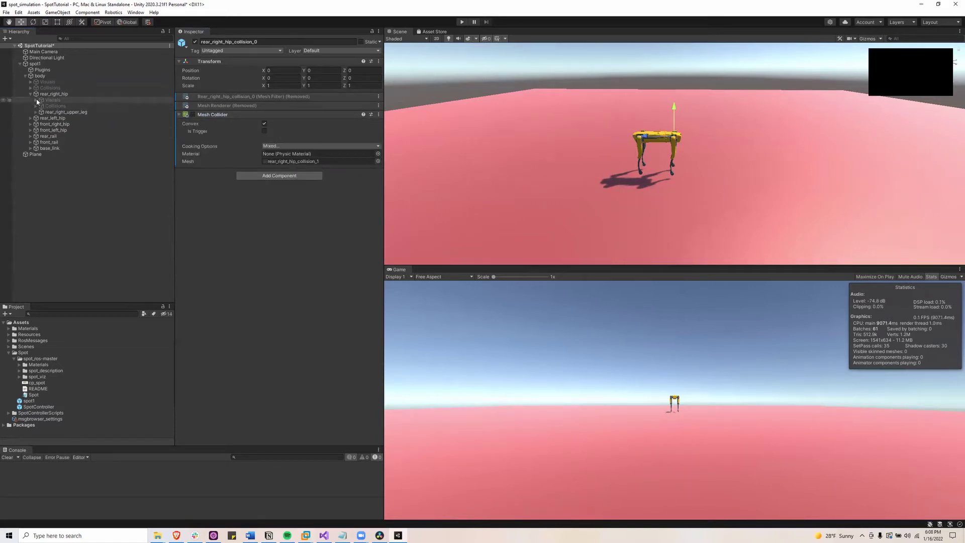
left_click(30, 94)
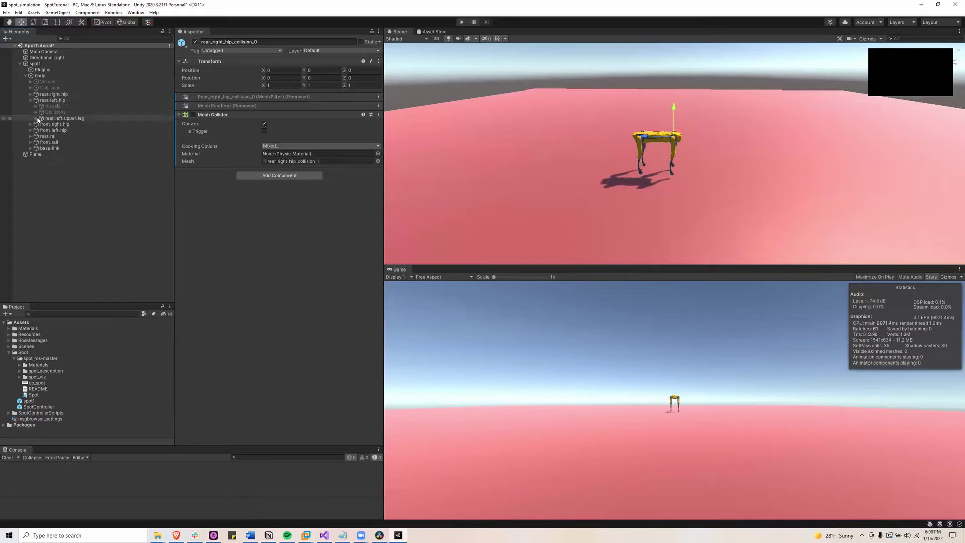
Check front_left_hip and run the scene again to test the robot
left_click(35, 113)
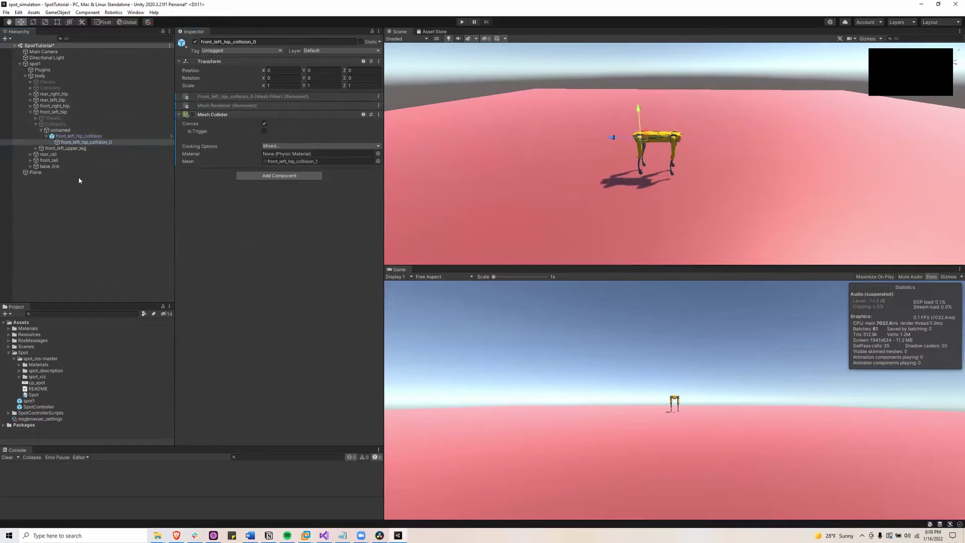
left_click(33, 112)
left_click(463, 22)
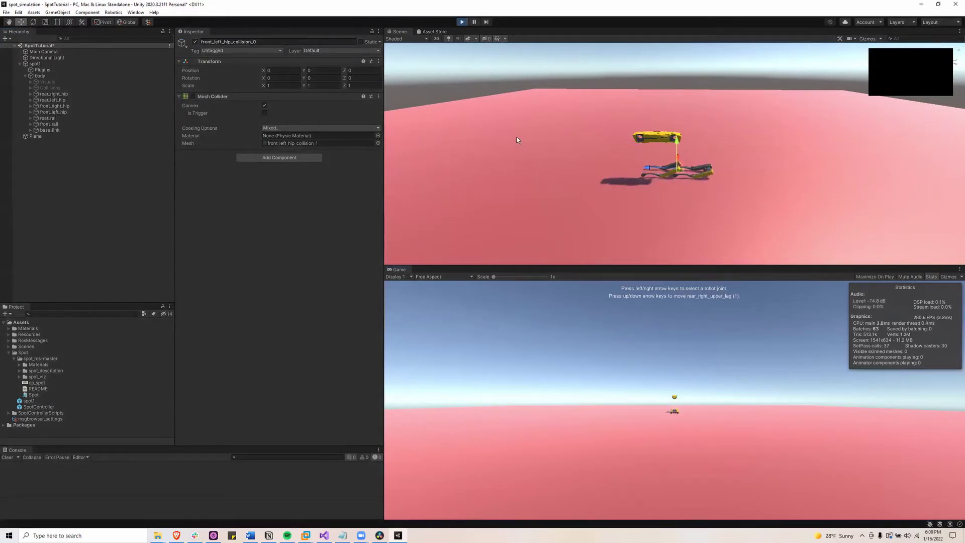
Stop the play test and make base_link a direct child of spot1
left_click(462, 22)
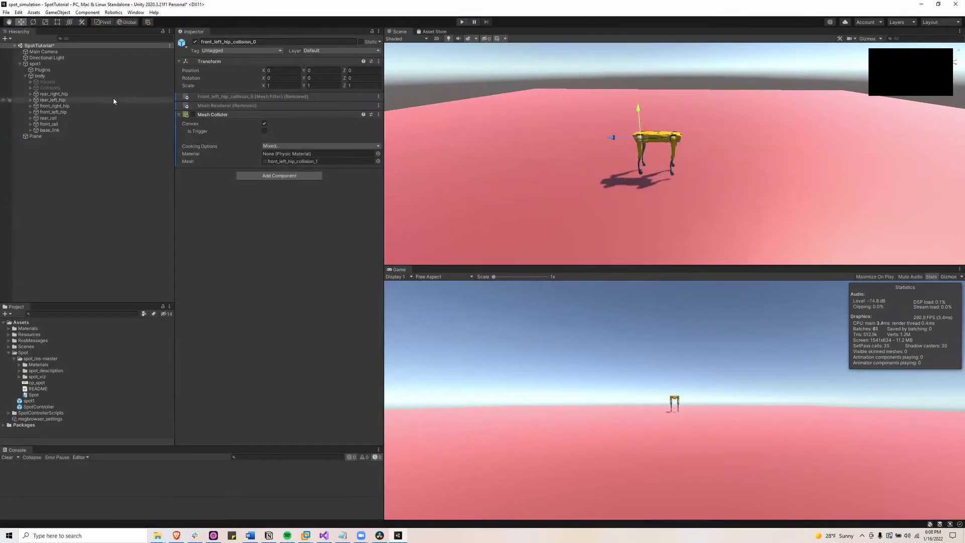
left_click(57, 76)
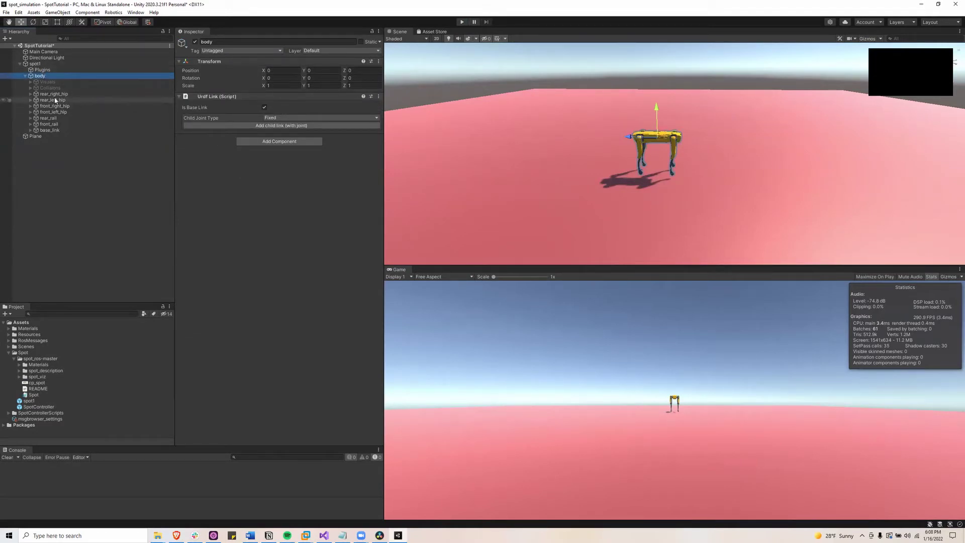
left_click(52, 131)
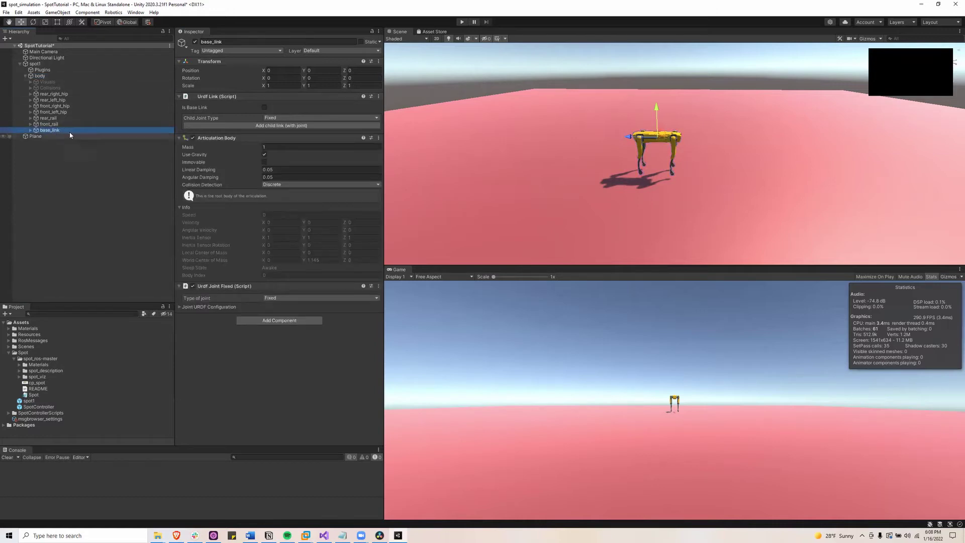
left_click_drag(62, 86, 52, 131)
Parent rear_right_hip and rear_left_hip to rear_rail, then select both front hips
left_click(73, 112)
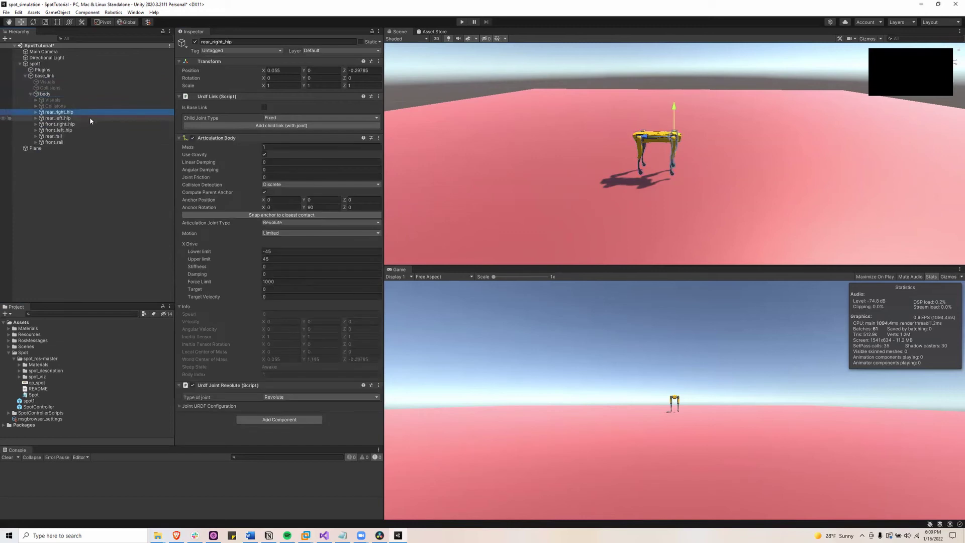
left_click(74, 118, "ctrl")
left_click_drag(74, 118, 68, 155)
left_click(71, 112)
left_click(73, 118, "ctrl")
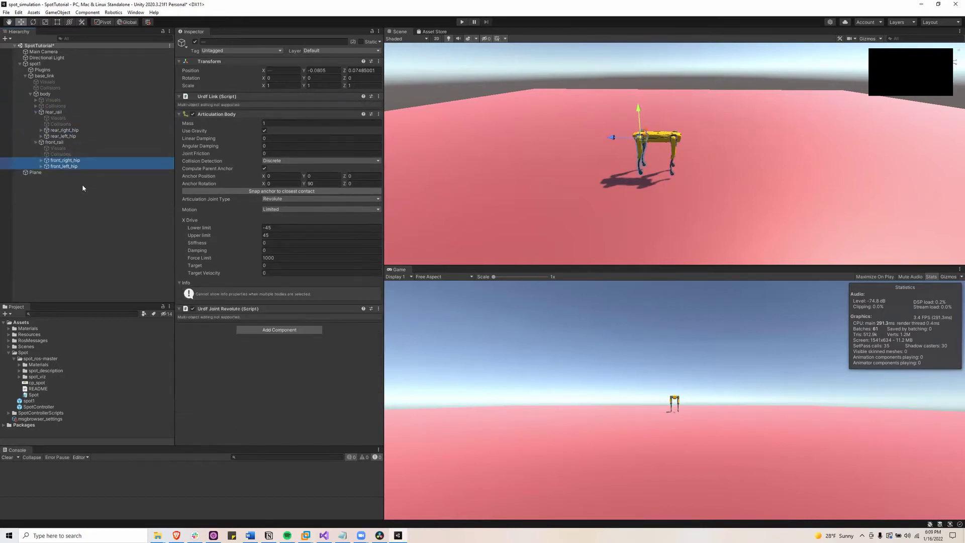
Select rear_rail and front_rail, then review the base_link and body link settings
left_click(36, 142)
left_click(35, 113)
left_click(82, 113)
left_click(62, 118, "ctrl")
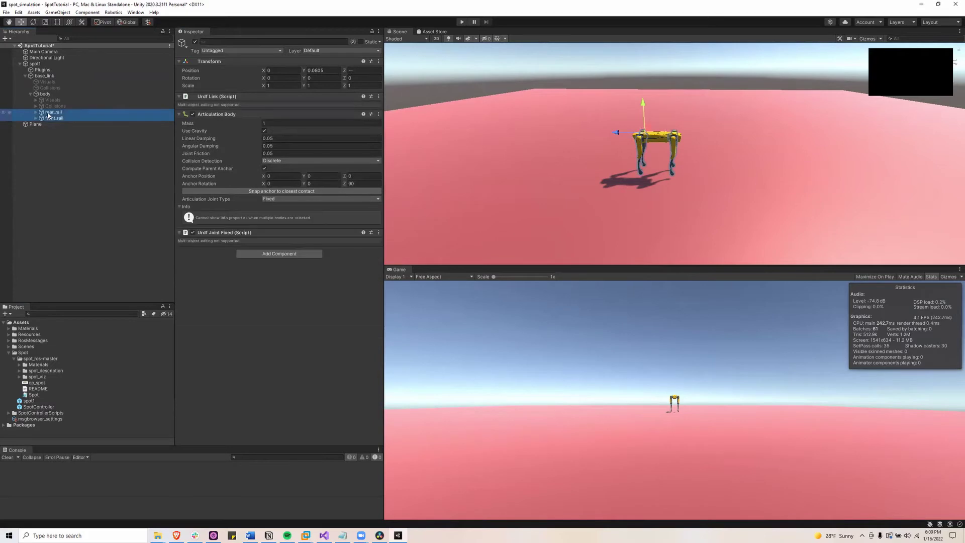
left_click(89, 177)
left_click(30, 94)
left_click(58, 76)
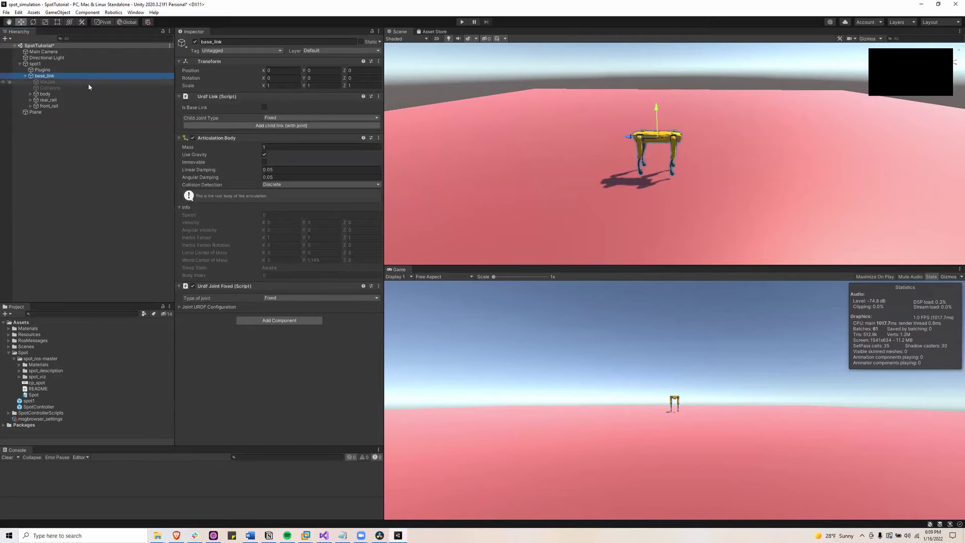
left_click(70, 93)
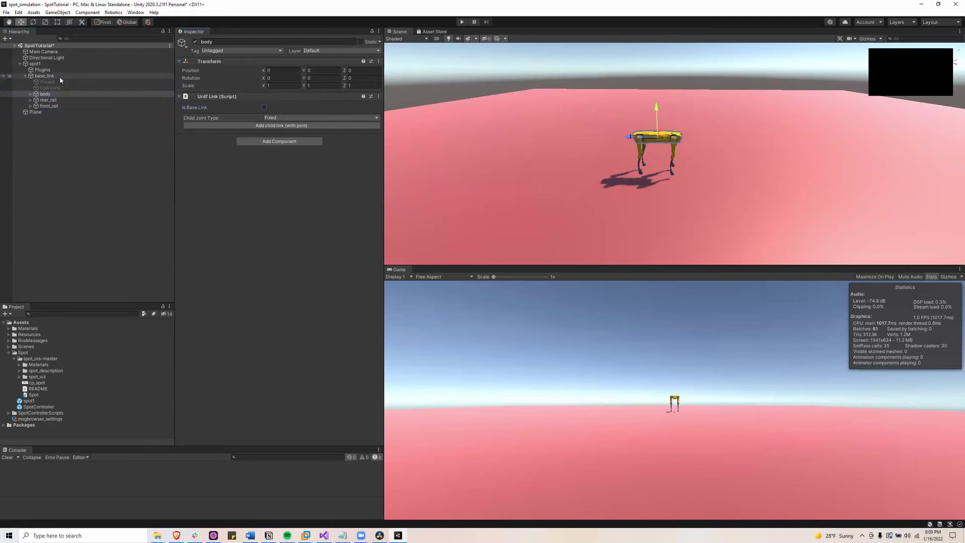
left_click(60, 76)
left_click(35, 64)
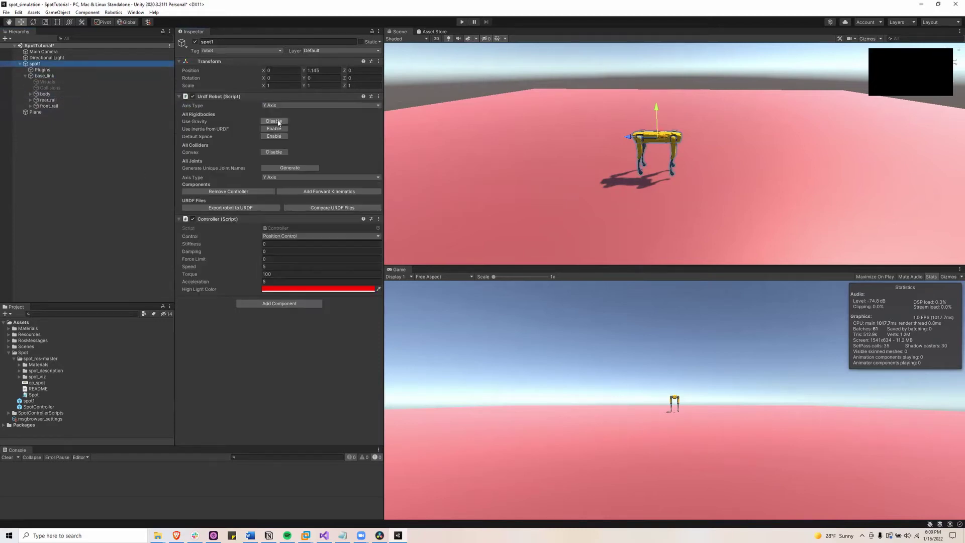
left_click(461, 22)
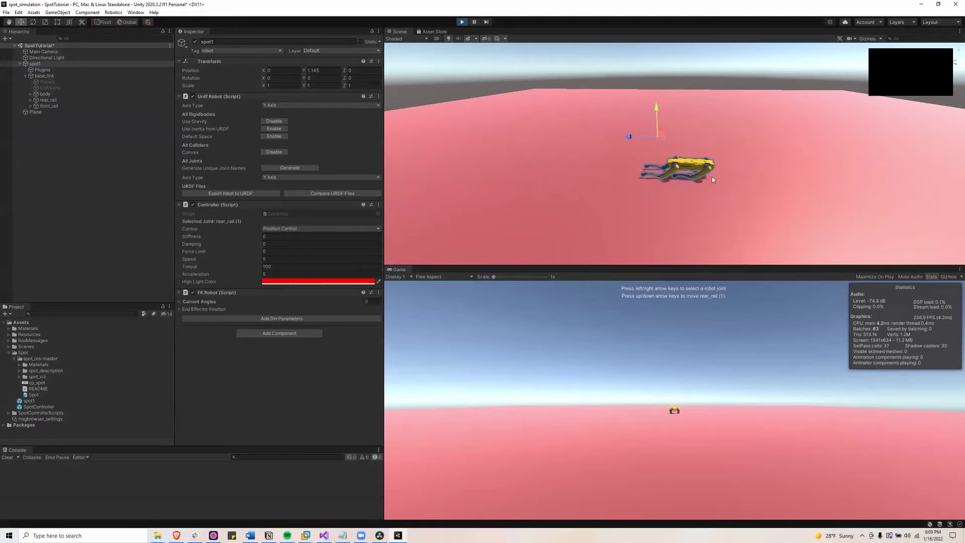
left_click(462, 21)
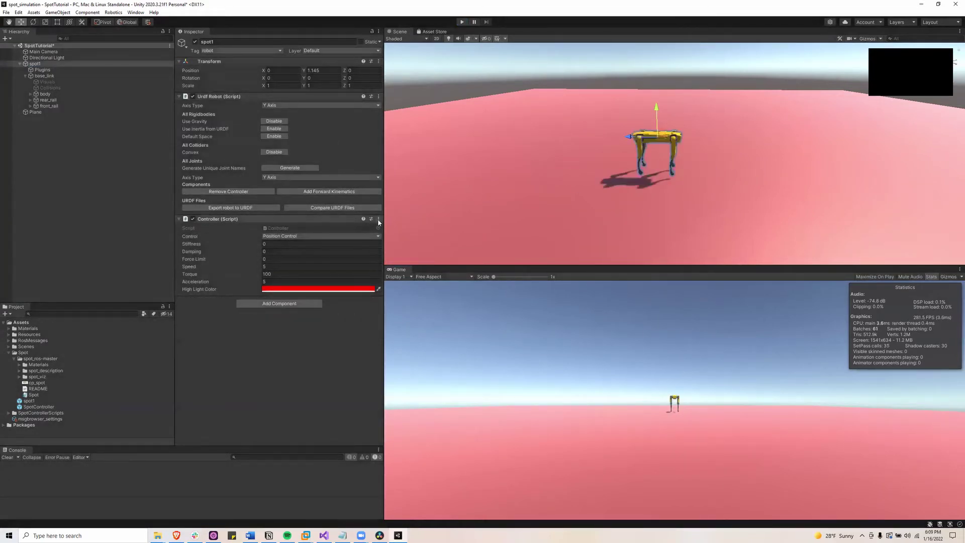
Replace spot1's Controller component with a Joint Attributes component
left_click(379, 218)
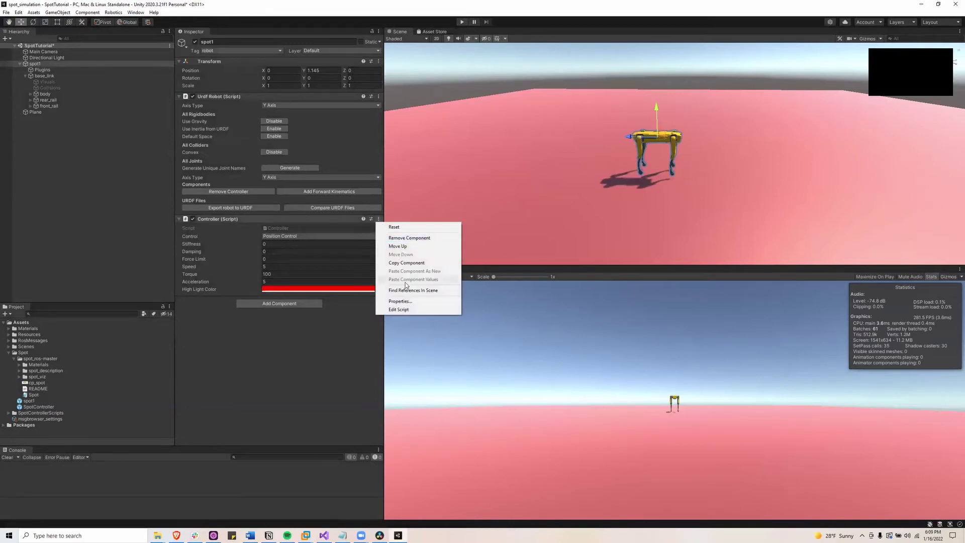
left_click(409, 238)
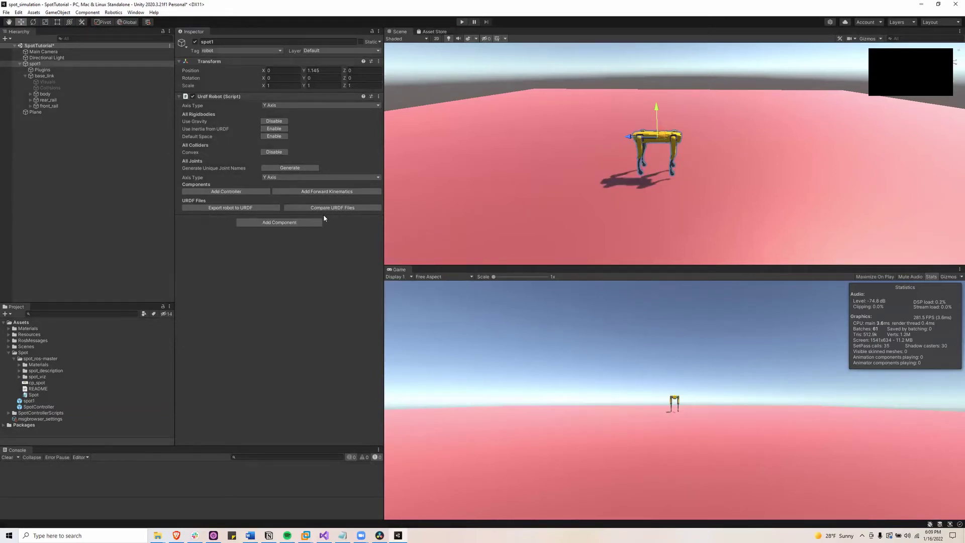
left_click(292, 224)
type("join")
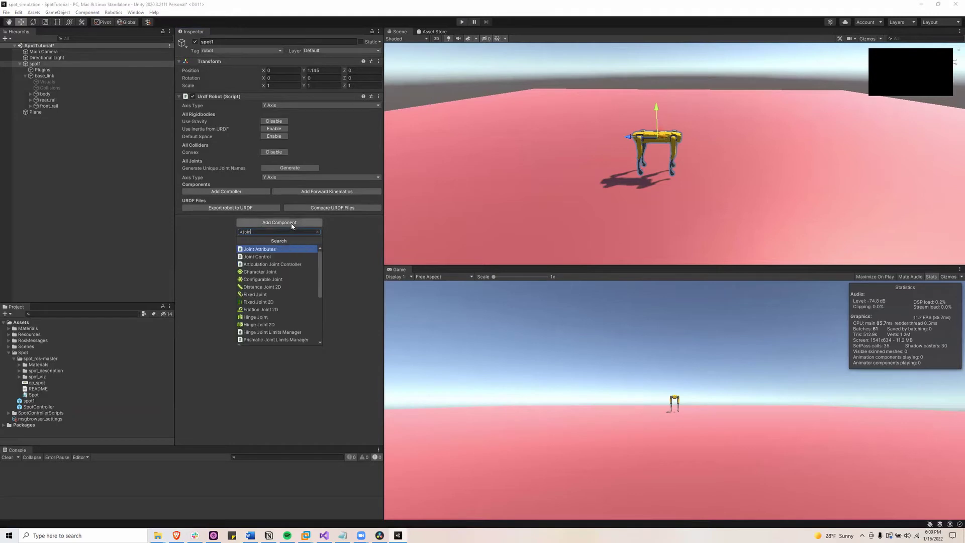
key("Return")
Set Joint Attributes stiffness 1500, damping 100 and force limit 1000
left_click(294, 236)
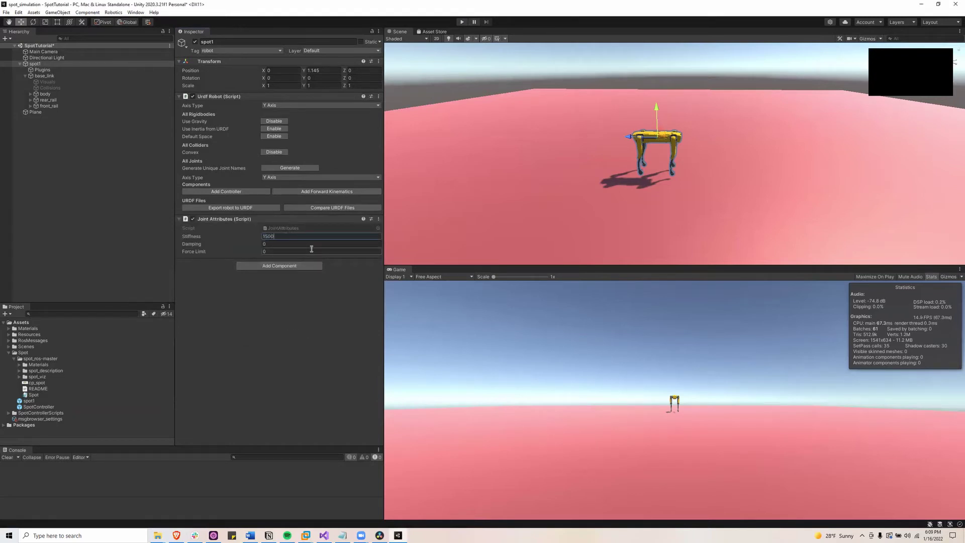
type("1500")
key("Tab")
type("100")
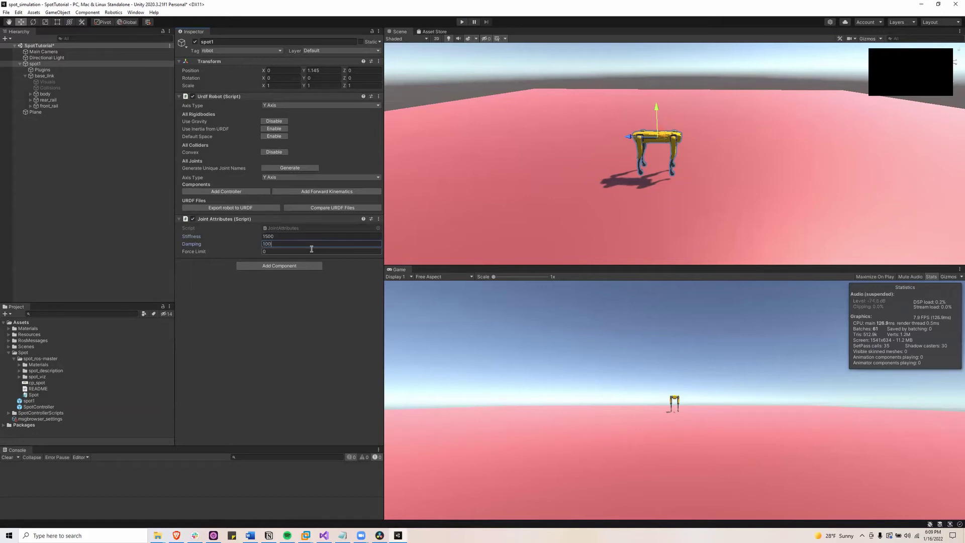
key("Tab")
type("1")
left_click(318, 327)
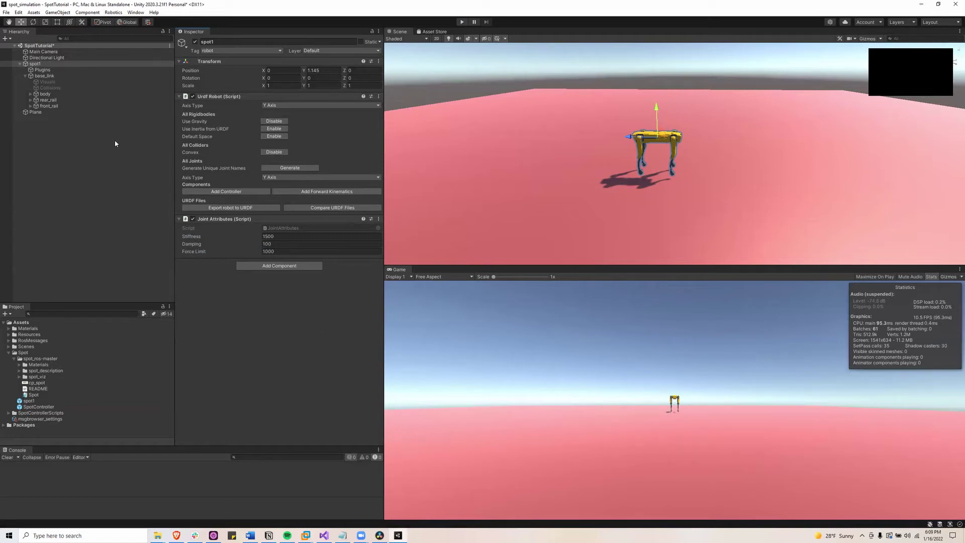
Create an empty GameObject named SpotControllerScripts
left_click(33, 87)
right_click(35, 87)
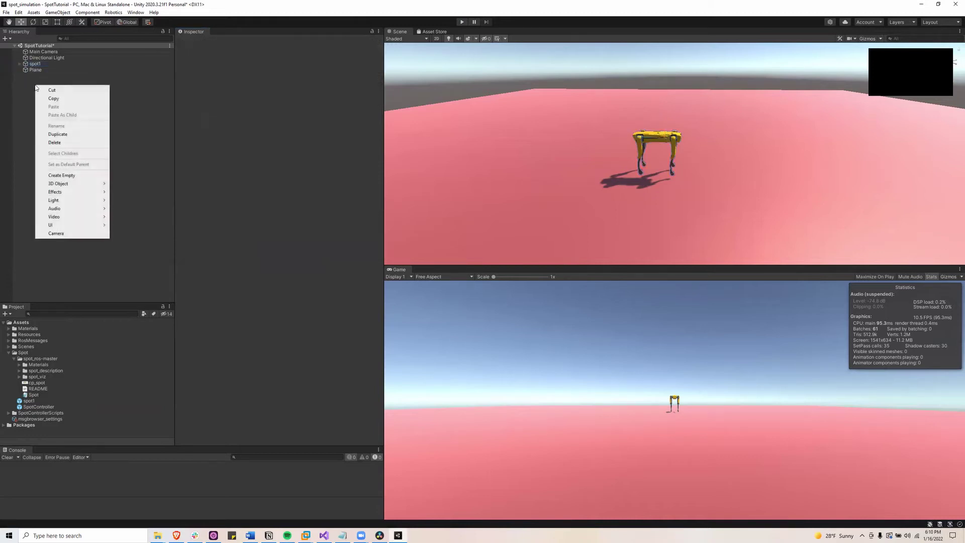
left_click(75, 176)
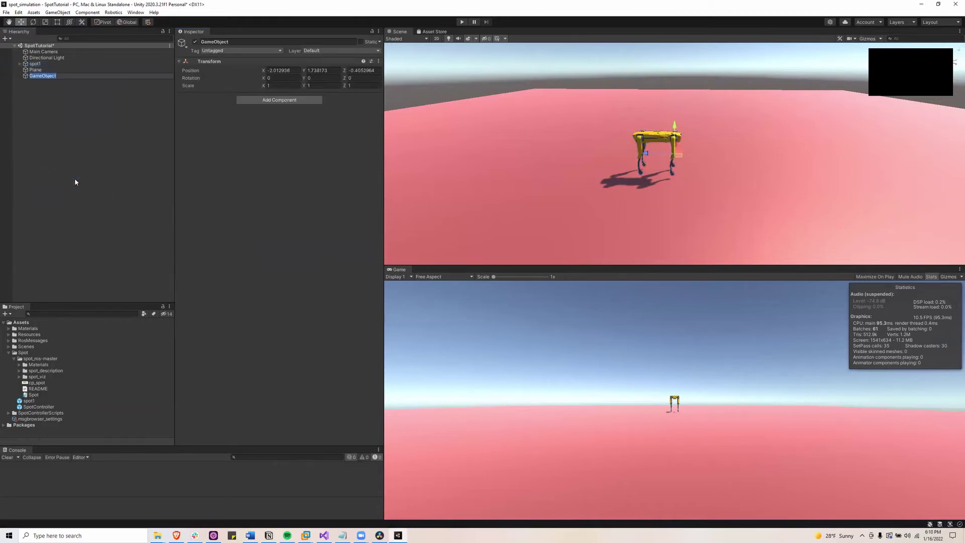
type("Sp")
type("cont")
type("Contr")
type("ollersc")
key("BackSpace")
key("BackSpace")
type("Scripts")
key("Return")
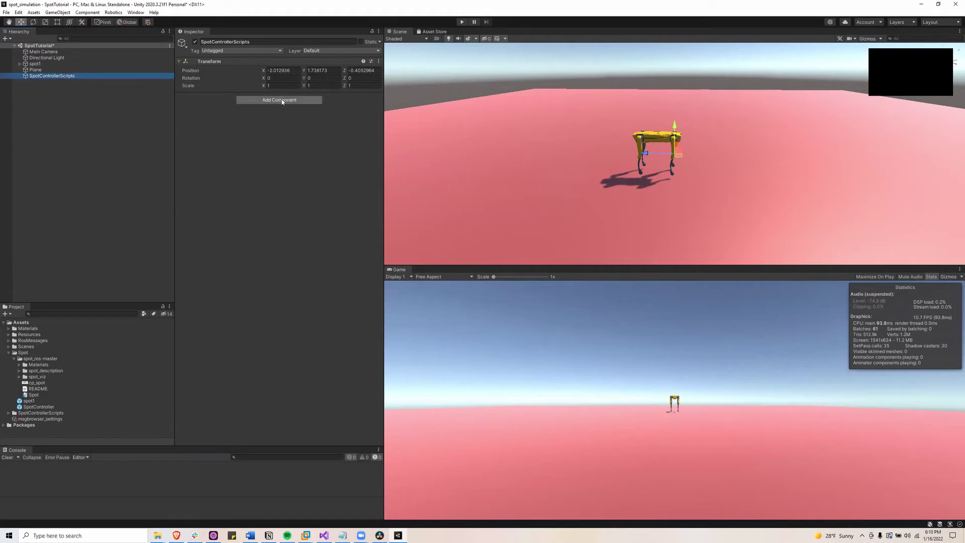
Add Spot Controller, Spot Controller Input and Spot Joint Position Subscriber scripts to it
left_click(282, 100)
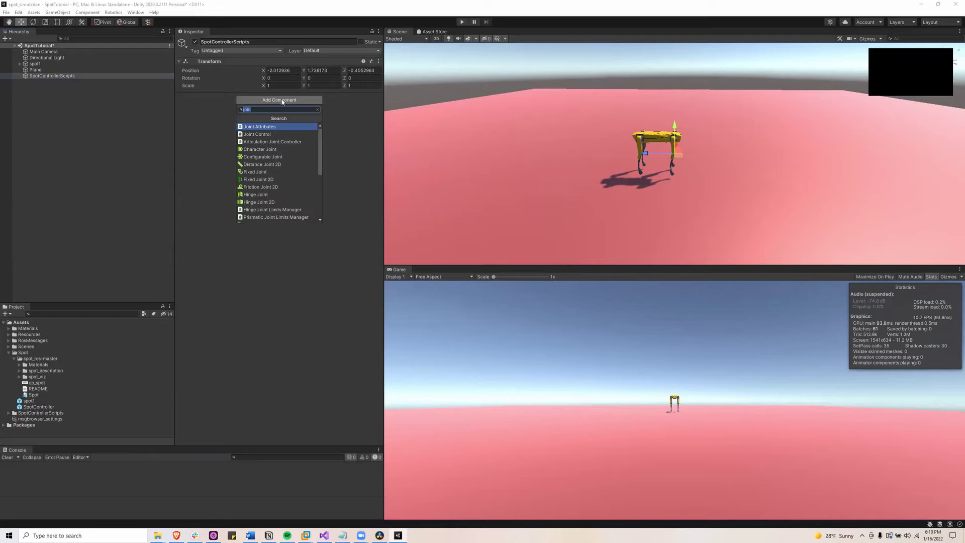
type("spot")
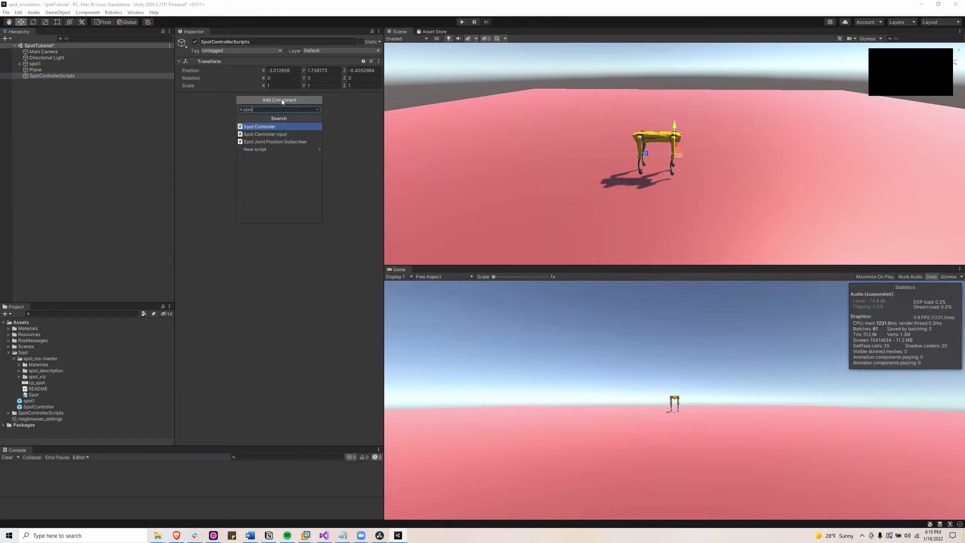
key("Return")
left_click(280, 127)
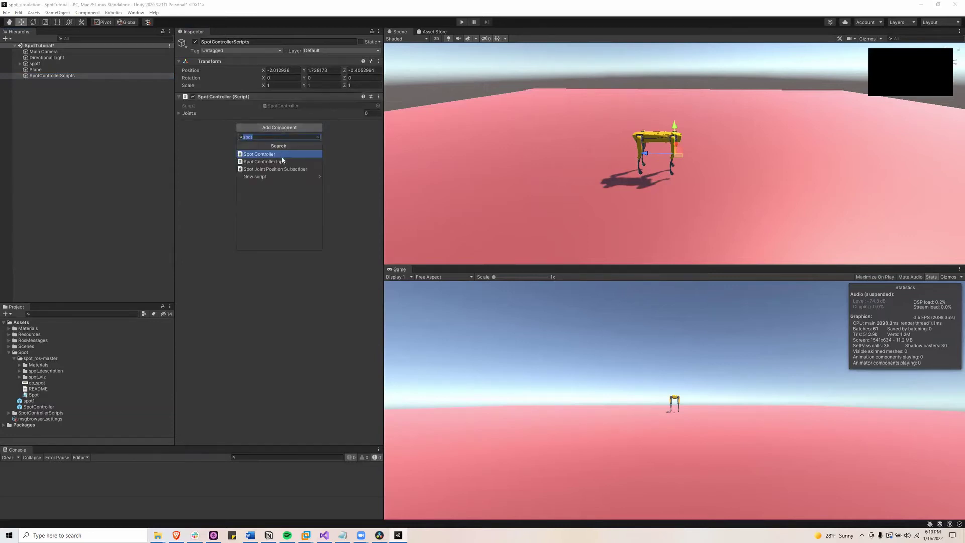
left_click(284, 163)
left_click(280, 136)
left_click(281, 178)
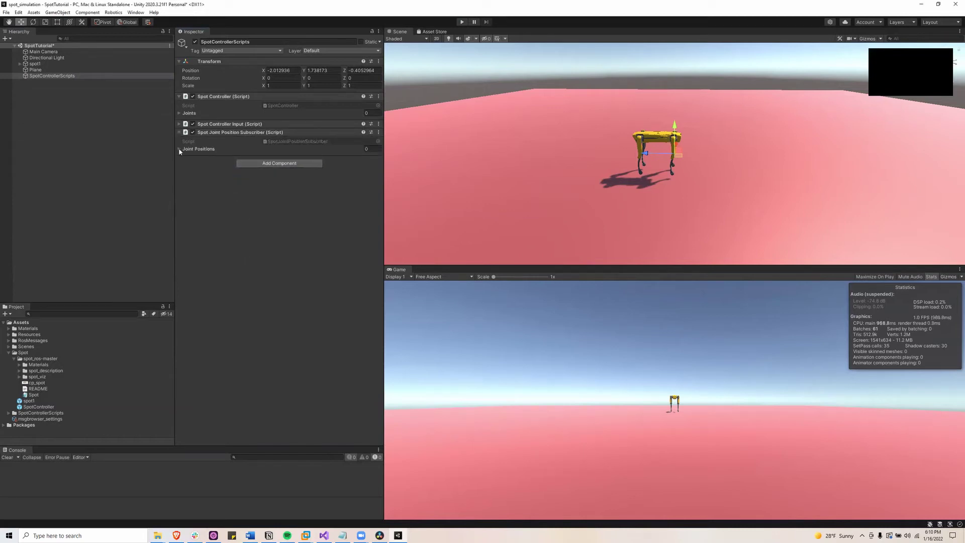
left_click(183, 124)
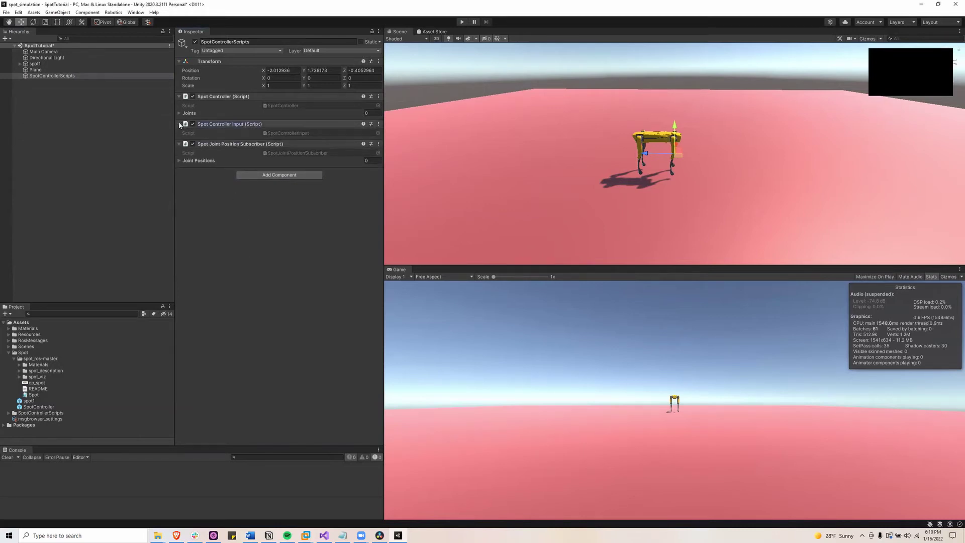
Expand the Spot Controller's Joints list and set its size to 12
left_click(178, 114)
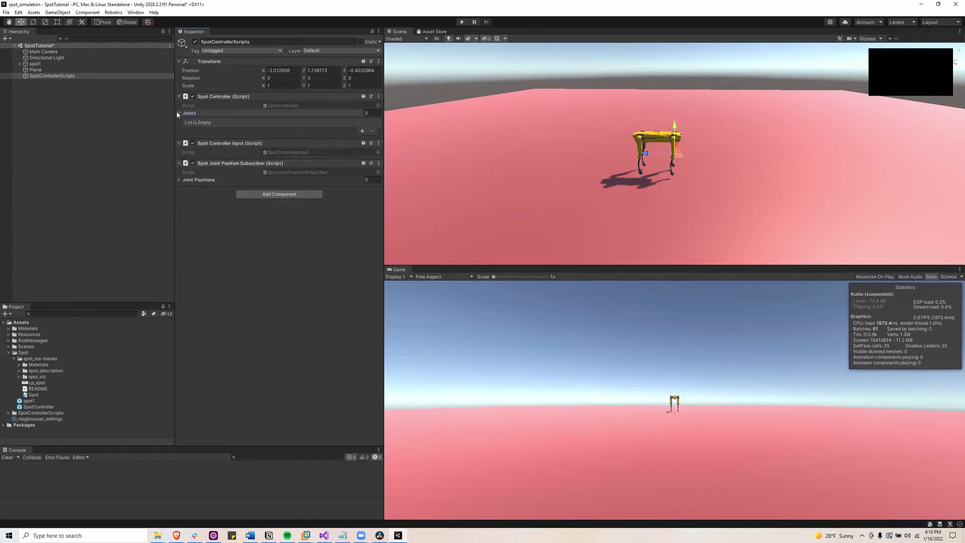
left_click(373, 113)
type("12")
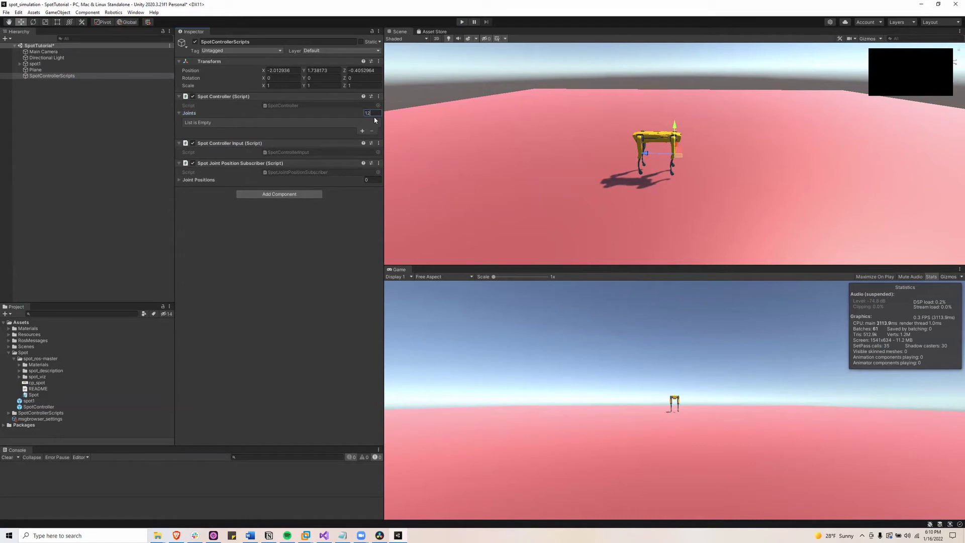
key("Return")
Name the front-leg input axes: front left/right hip, upper leg and lower leg
left_click(316, 129)
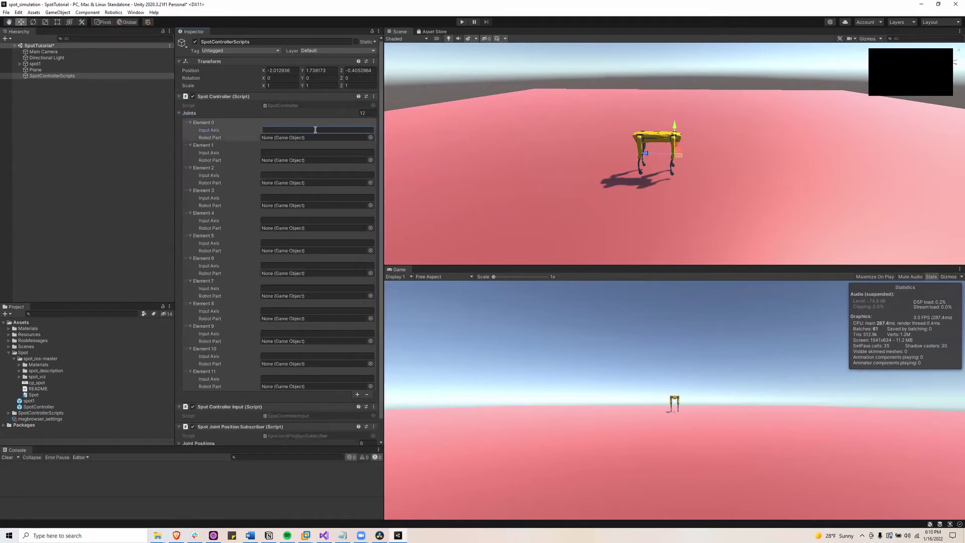
type("front left hip")
left_click(288, 151)
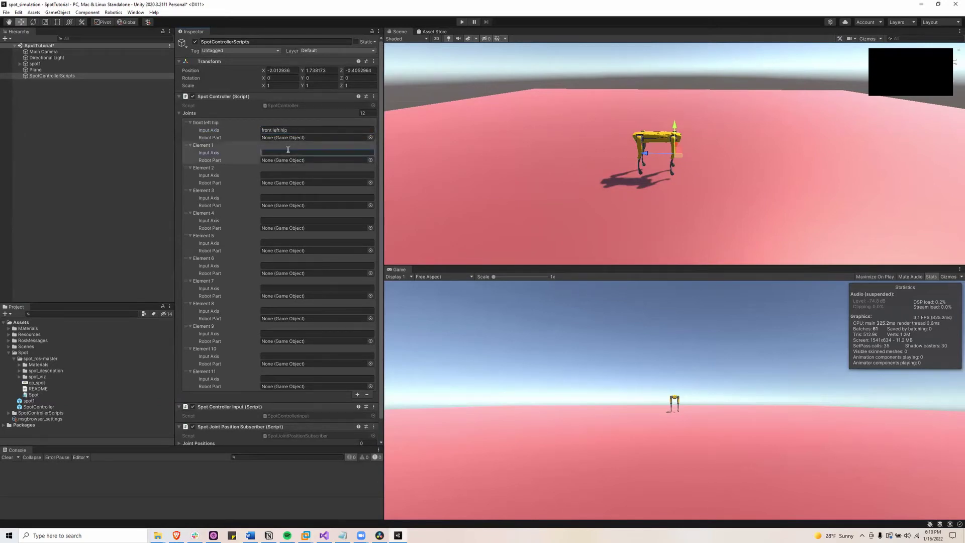
type("front left upper leg")
left_click(280, 173)
type("front")
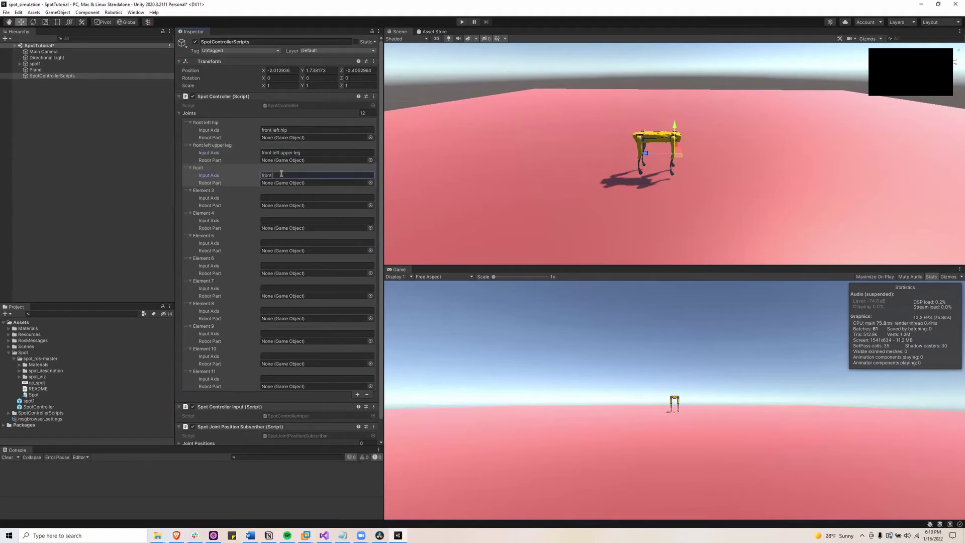
type(" left lower leg")
left_click(279, 197)
type("front right hip")
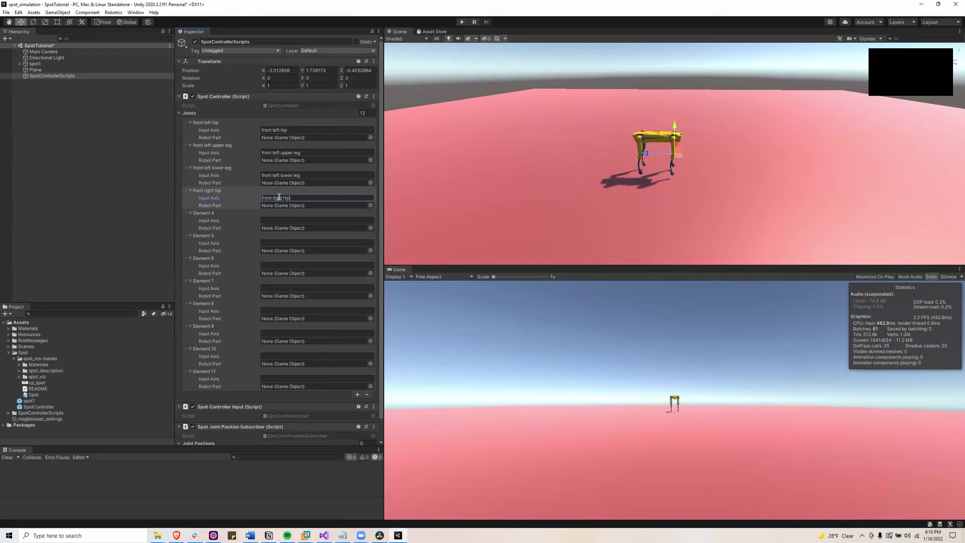
left_click(278, 221)
type("front right upper leg")
left_click(279, 243)
type("front right lower leg")
Name the rear-leg input axes rear left/right hip, upper leg, lower leg, and save the scene
left_click(279, 265)
type("rear left hip")
left_click(279, 288)
type("front")
double_click(267, 288)
type("rear left upper leg")
left_click(279, 311)
type("rear left lower leg")
left_click(279, 333)
type("rear right hiprear right upper leg")
left_click(278, 378)
type("rear right lower leg")
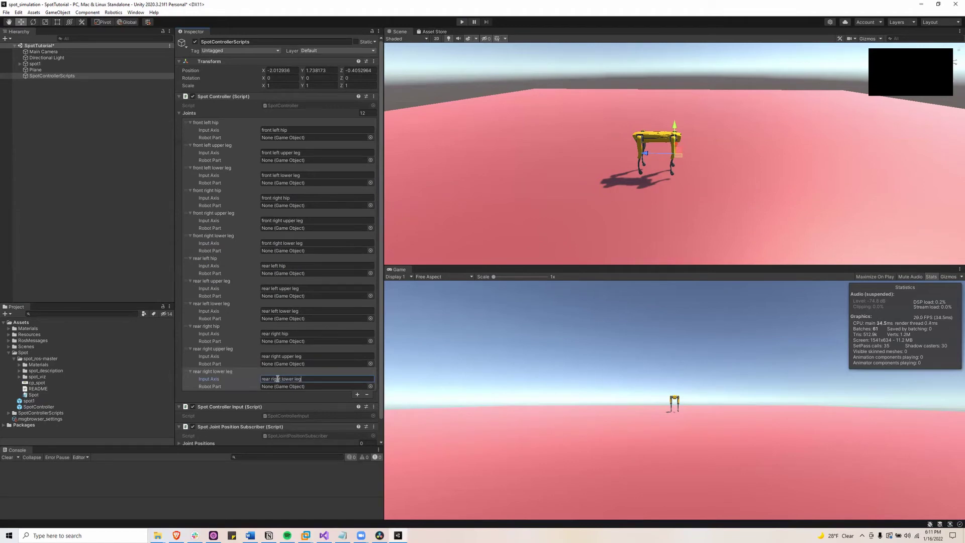
key("ctrl+s")
Expand spot1's hierarchy through base_link, rear_rail and rear_right_hip, then select rear_rail
left_click(35, 64)
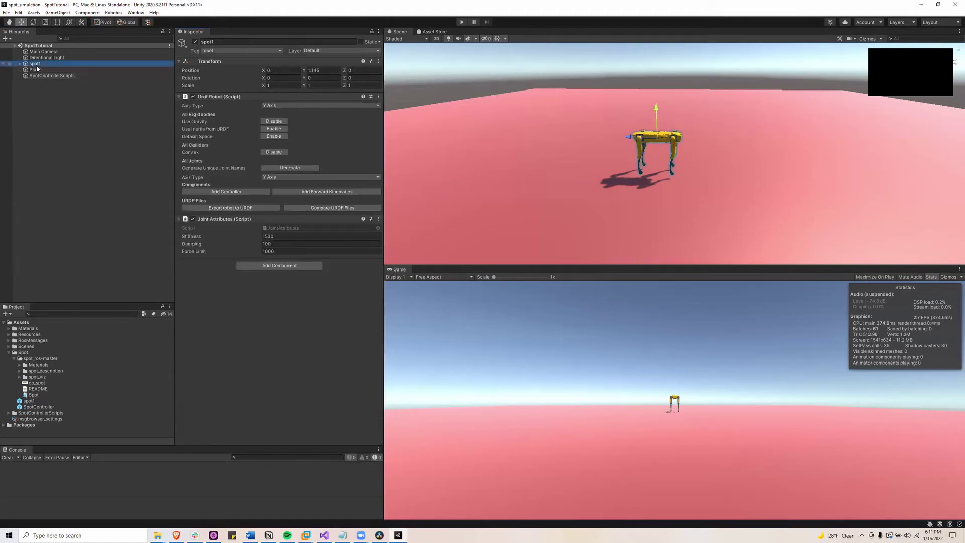
left_click(19, 64)
left_click(25, 76)
left_click(31, 100)
left_click(36, 118)
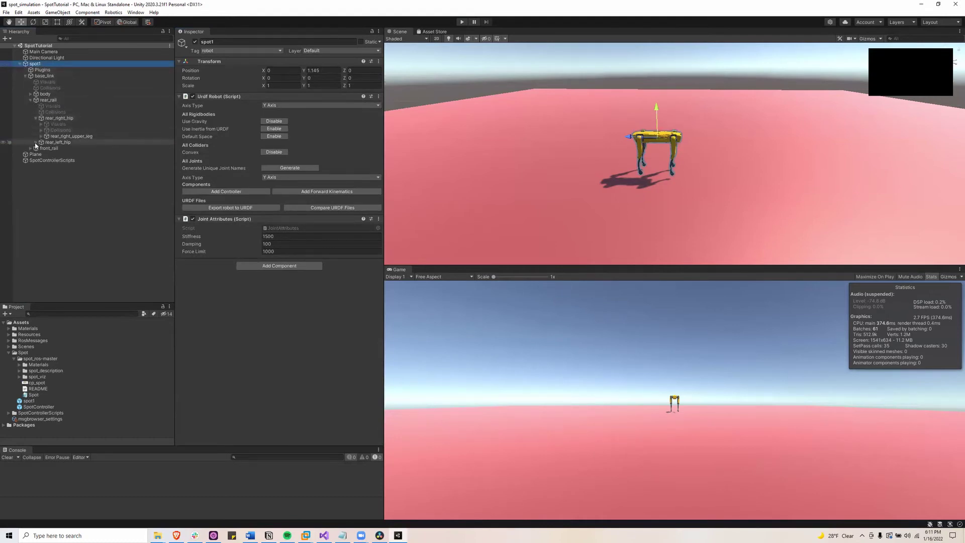
left_click(48, 100)
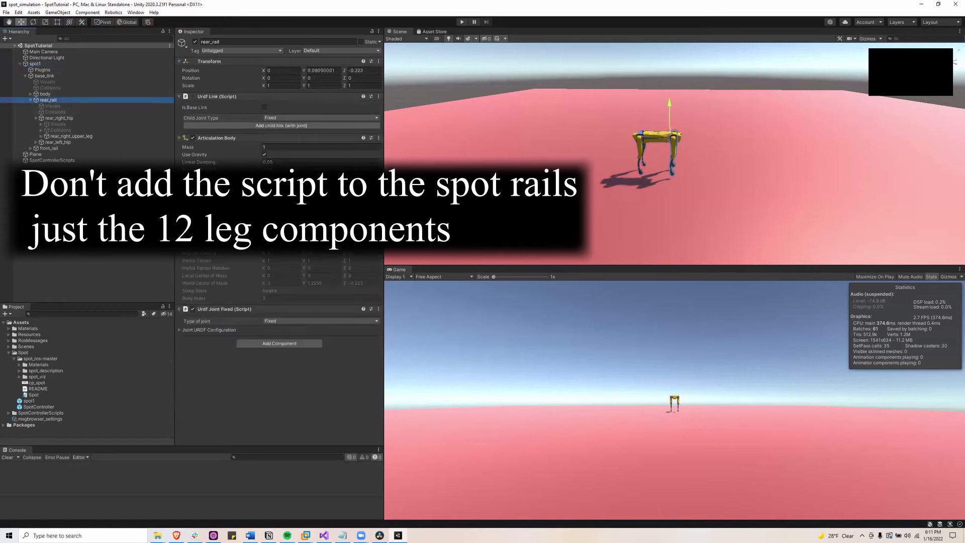
Add an Articulation Joint Controller to rear_rail and to rear_right_hip
left_click(279, 344)
type("art")
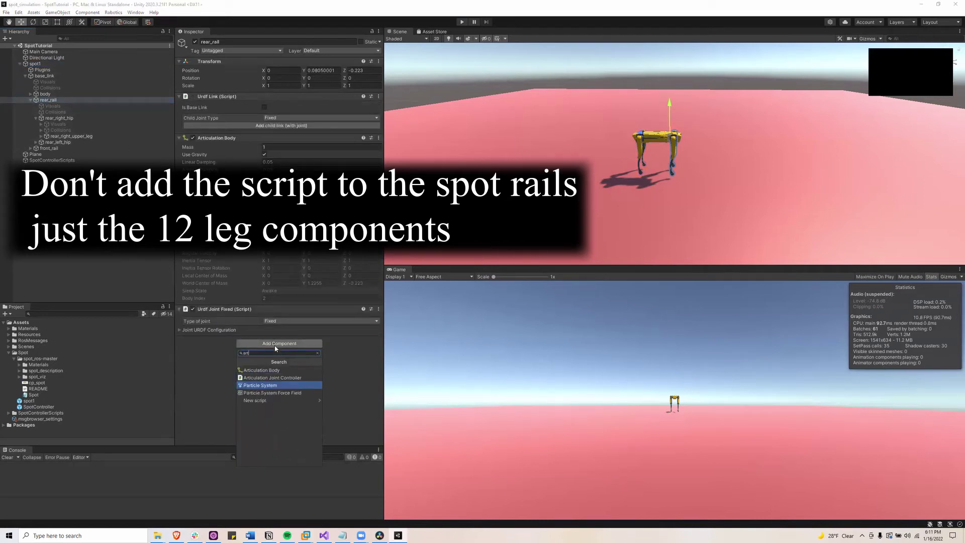
left_click(292, 377)
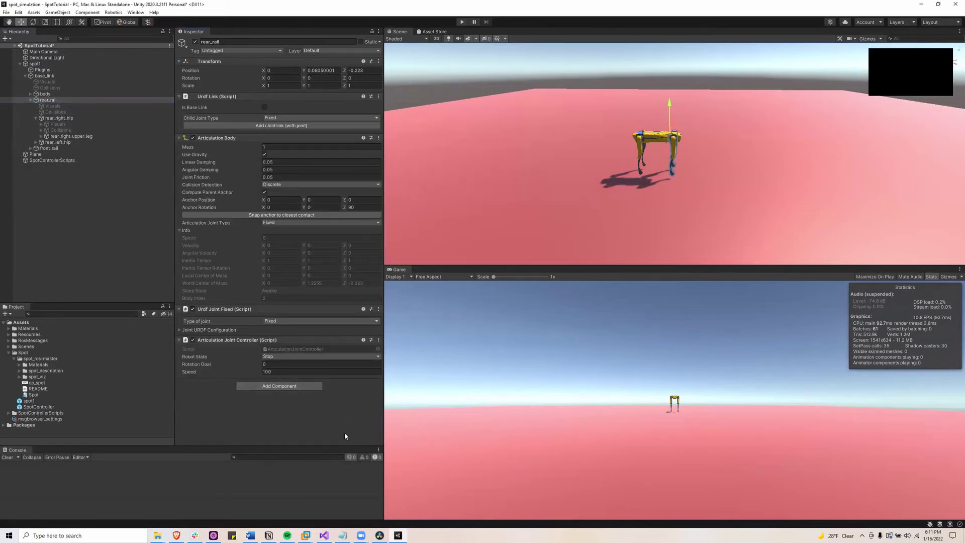
left_click(59, 118)
left_click(290, 419)
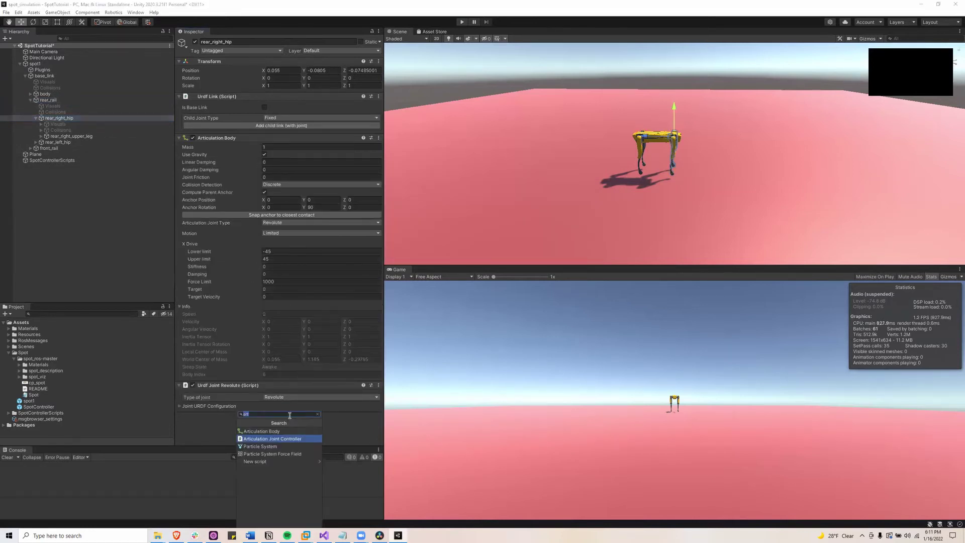
left_click(283, 446)
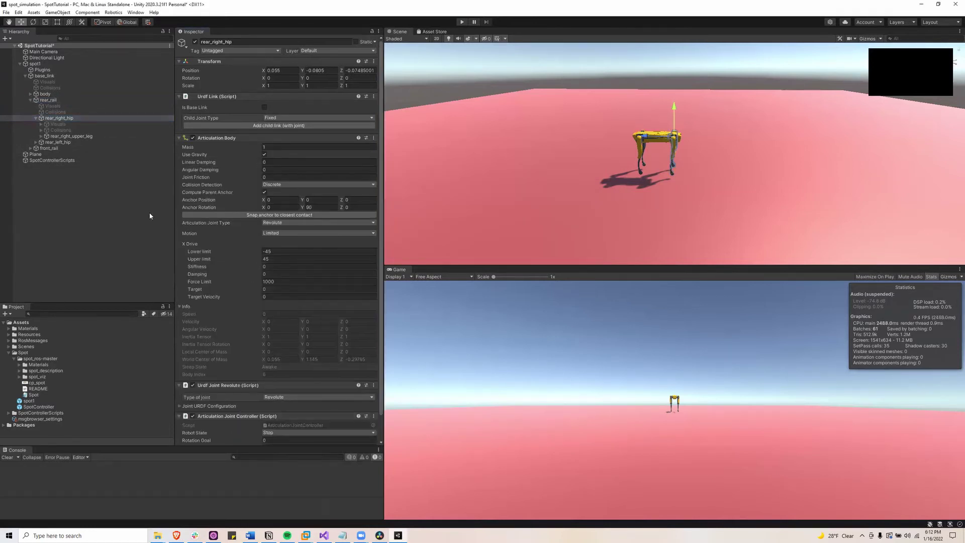
Add Articulation Joint Controllers to the rear left and rear right upper and lower leg parts
left_click(37, 142)
left_click(42, 160)
left_click(75, 178)
left_click(31, 184)
left_click(36, 202)
left_click(41, 221)
left_click(77, 239)
left_click(377, 339)
left_click(41, 136)
left_click(76, 154)
left_click(282, 419)
left_click(290, 438)
Expand the front left leg links, then select SpotControllerScripts to view its joints list
scroll(86, 201, "down", 2)
left_click(36, 232)
left_click(72, 251)
left_click(76, 287)
left_click(46, 263)
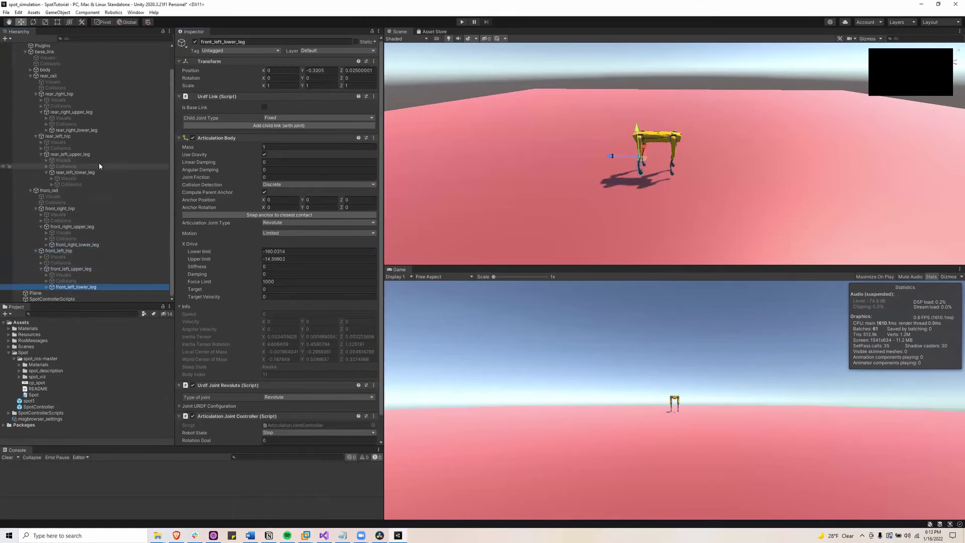
left_click(48, 299)
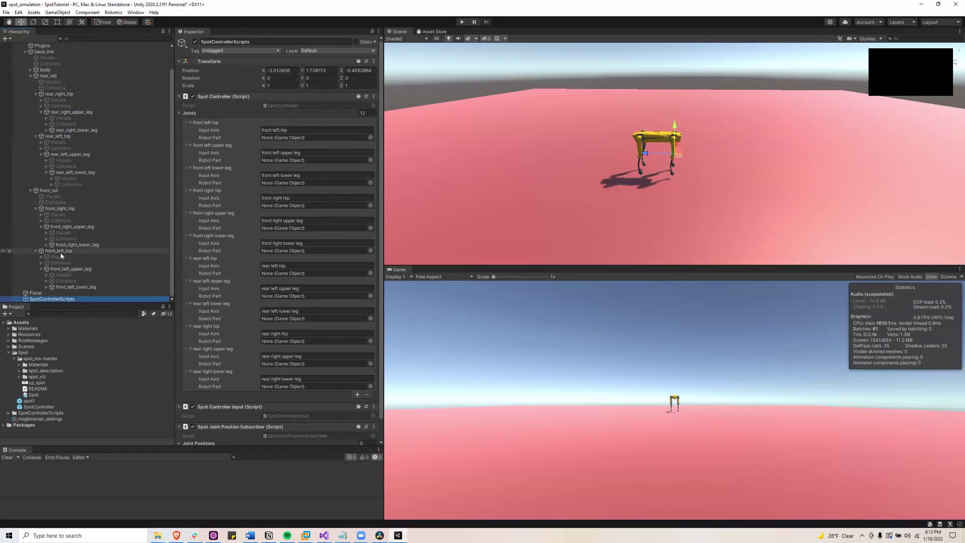
Assign each Spot hip, upper and lower leg part to its matching Spot Controller joint slot
left_click_drag(58, 250, 274, 137)
left_click_drag(75, 286, 316, 183)
left_click_drag(70, 268, 316, 159)
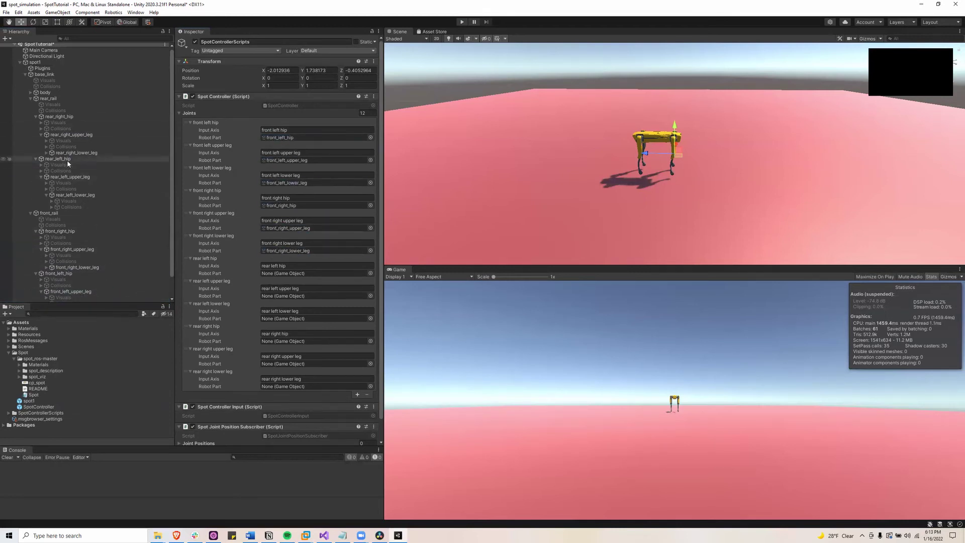
left_click(95, 177)
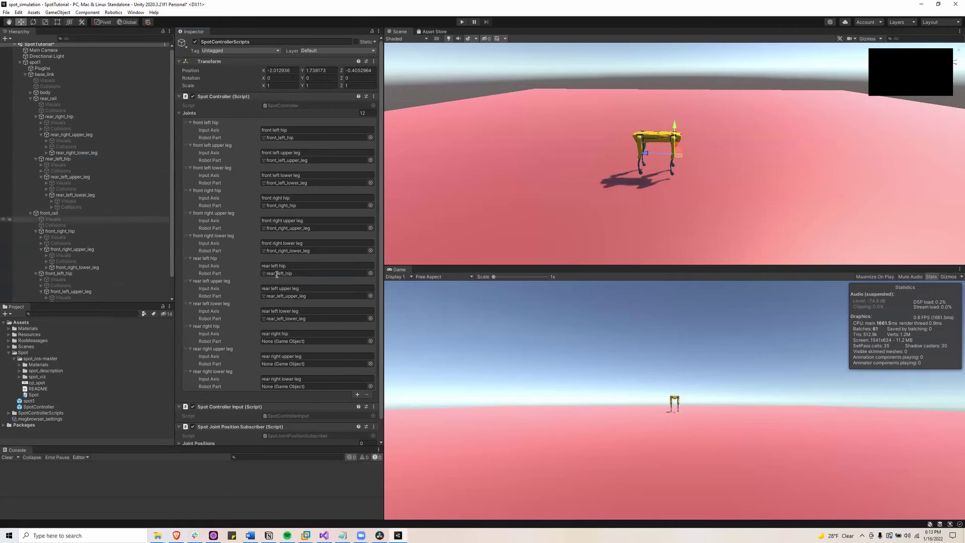
left_click_drag(96, 176, 316, 274)
left_click_drag(76, 194, 317, 306)
left_click_drag(60, 116, 288, 320)
left_click_drag(72, 134, 295, 342)
left_click_drag(77, 152, 295, 364)
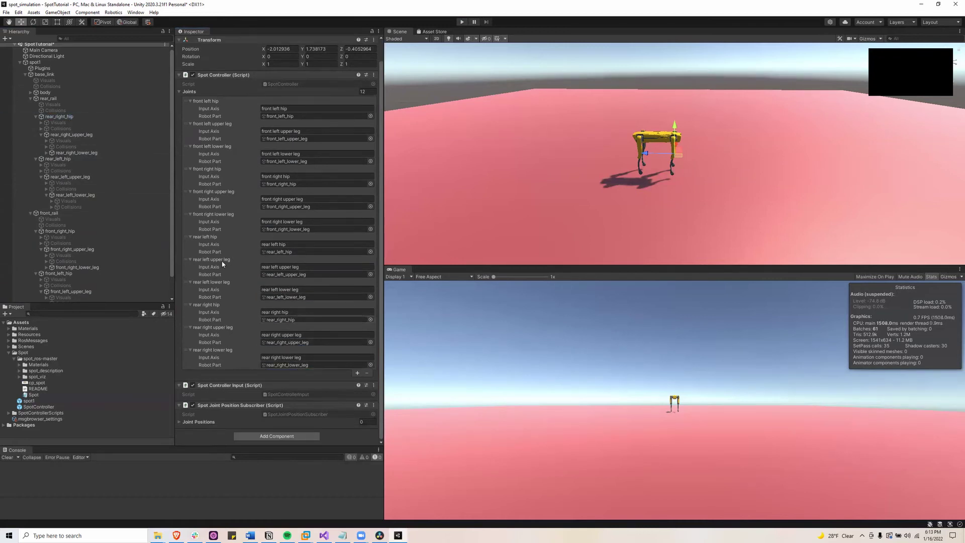
Collapse the spot1 hierarchy and save the SpotTutorial scene
left_click(22, 74)
left_click(25, 75)
left_click(20, 64)
left_click(33, 64)
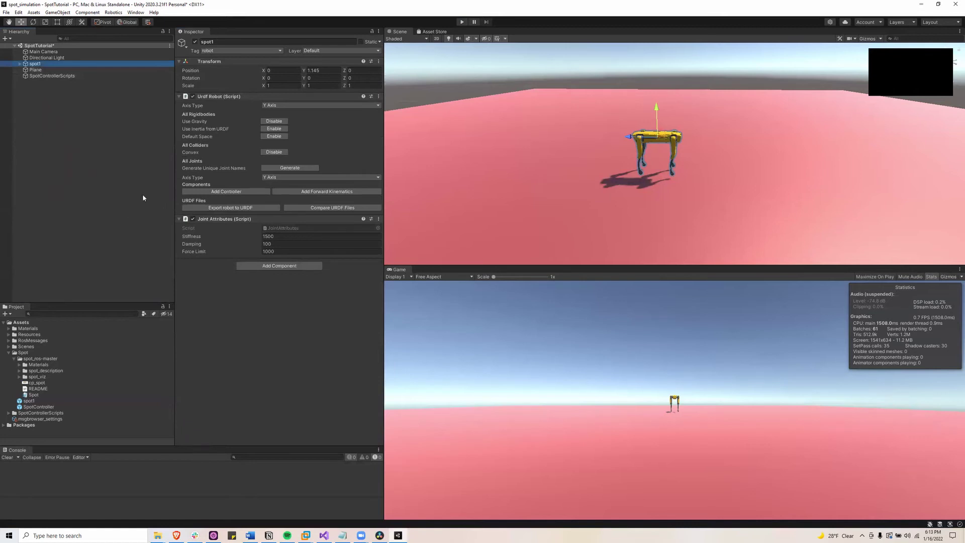
key("ctrl+s")
Fold away the 12-joint list and the Spot Controller (Script) component on SpotControllerScripts
left_click(52, 75)
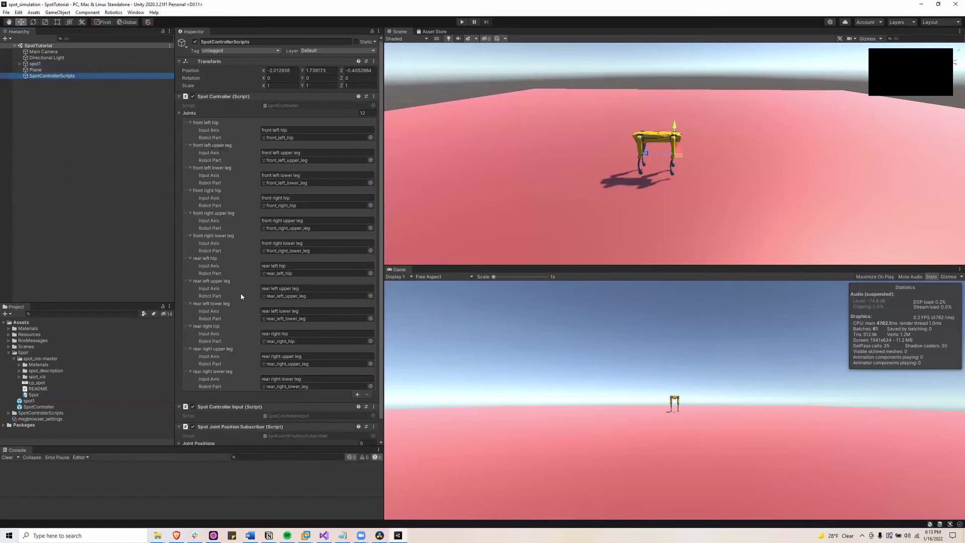
left_click(179, 114)
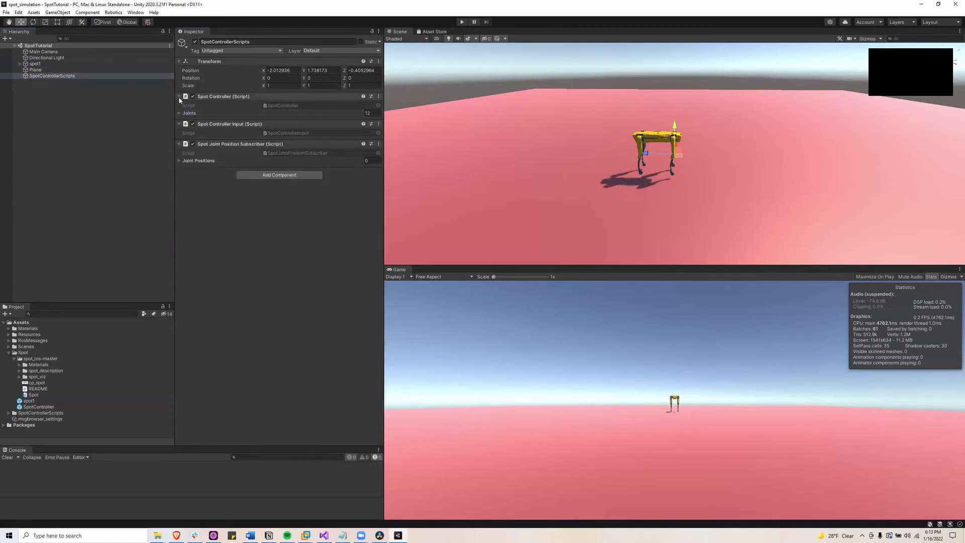
left_click(179, 95)
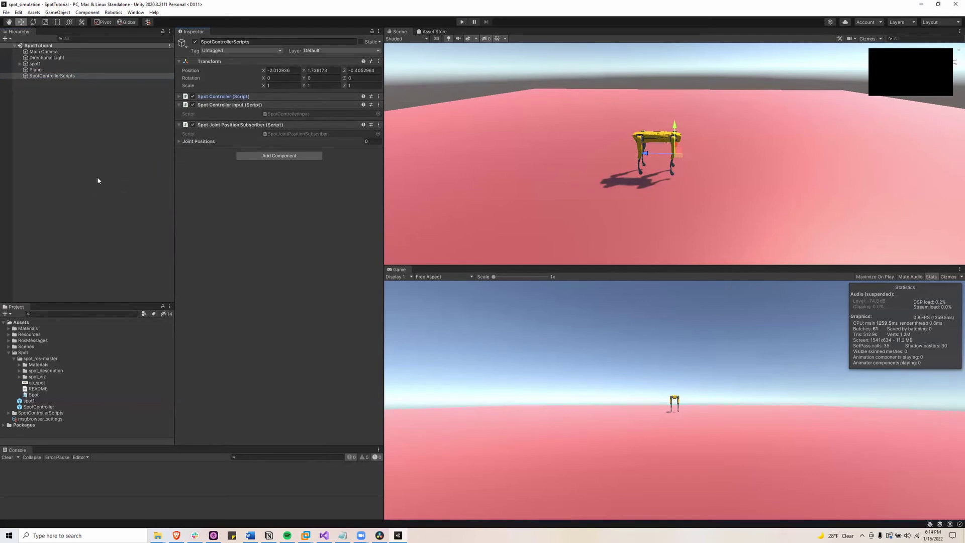
Place ROSConnectionPrefab from Resources into the scene and confirm its ROS IP 192.168.0.121
left_click(27, 334)
left_click(8, 335)
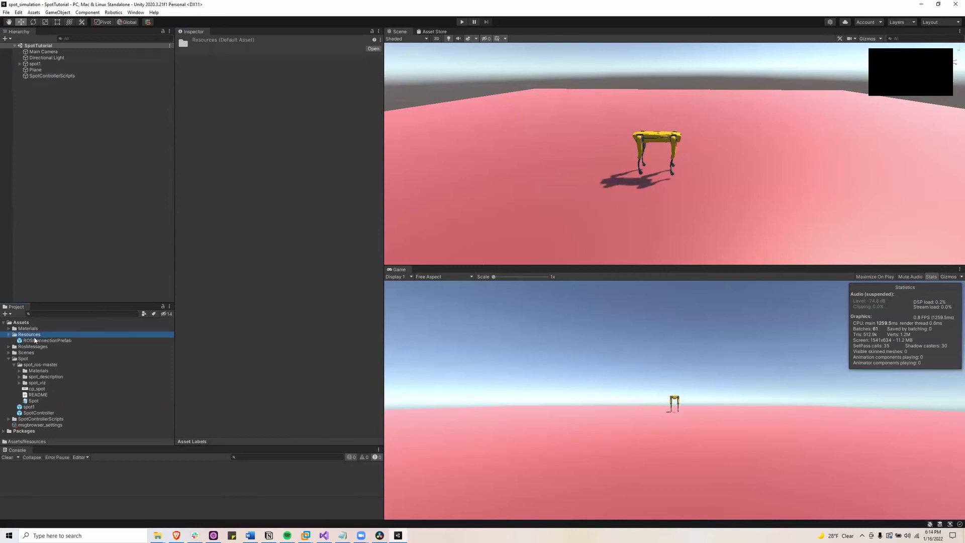
left_click_drag(47, 341, 60, 114)
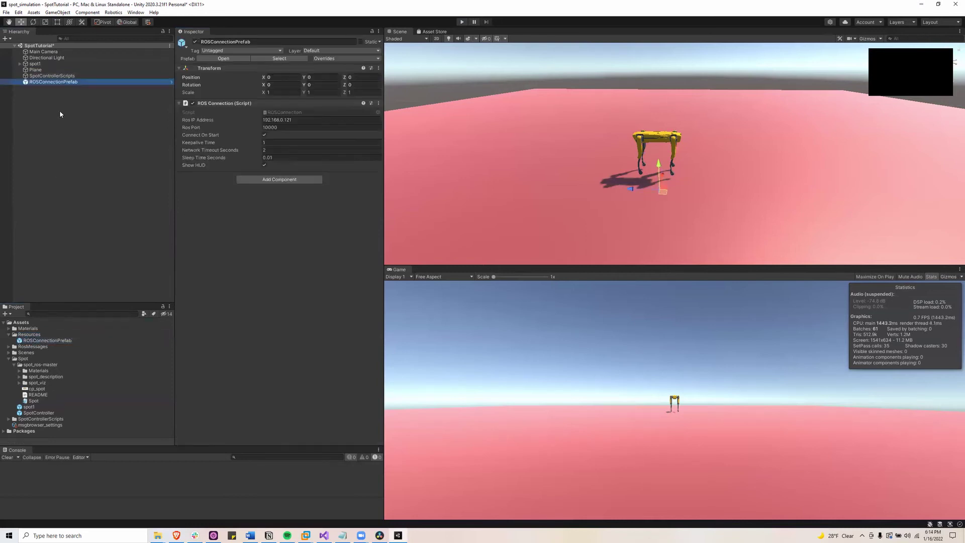
left_click(275, 120)
left_click(299, 307)
Bring up the Ubuntu virtual machine and unlock it with the account password
mouse_move(305, 535)
left_click(351, 489)
left_click(292, 346)
type("••••••••")
key("Return")
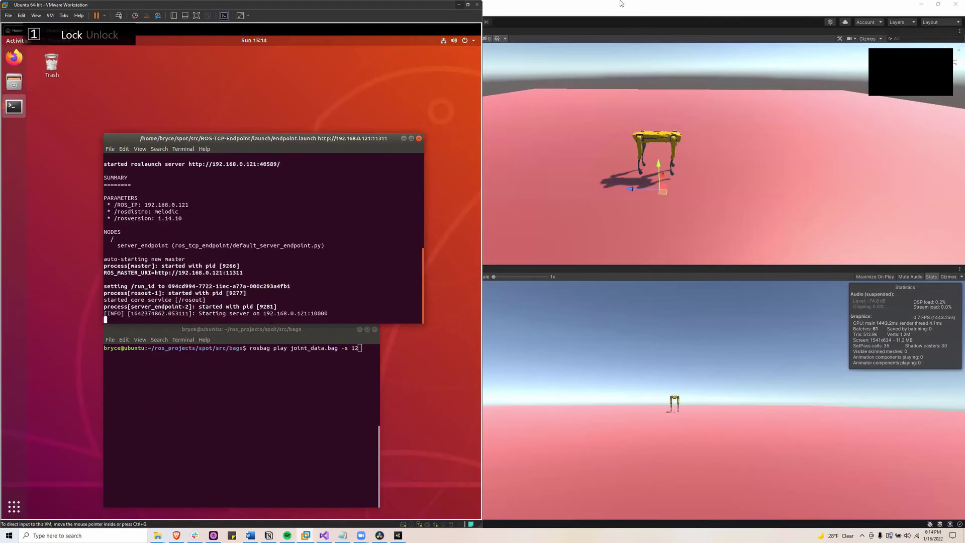
Start the rosbag play joint_data.bag playback and watch Spot follow the recorded joints in Unity
left_click(617, 4)
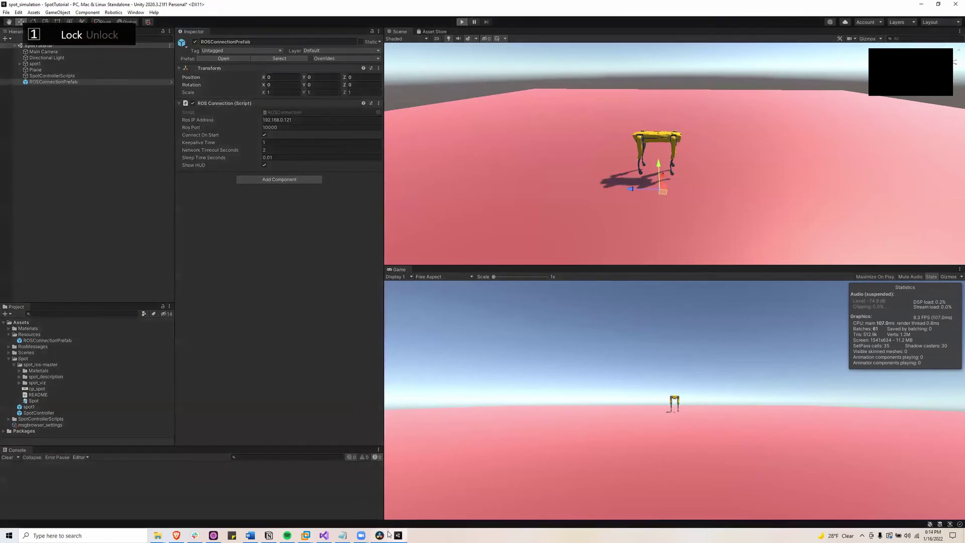
mouse_move(304, 535)
left_click(345, 490)
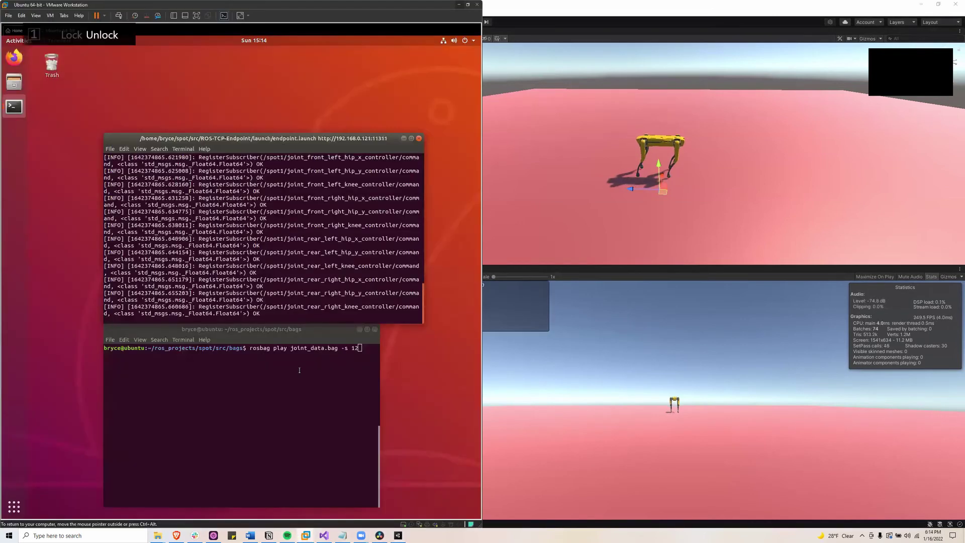
left_click(365, 431)
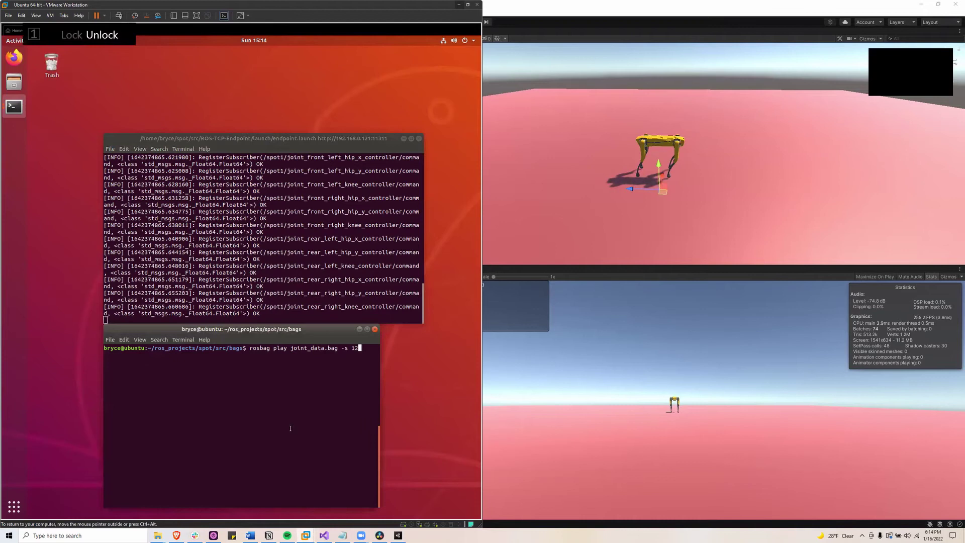
key("Return")
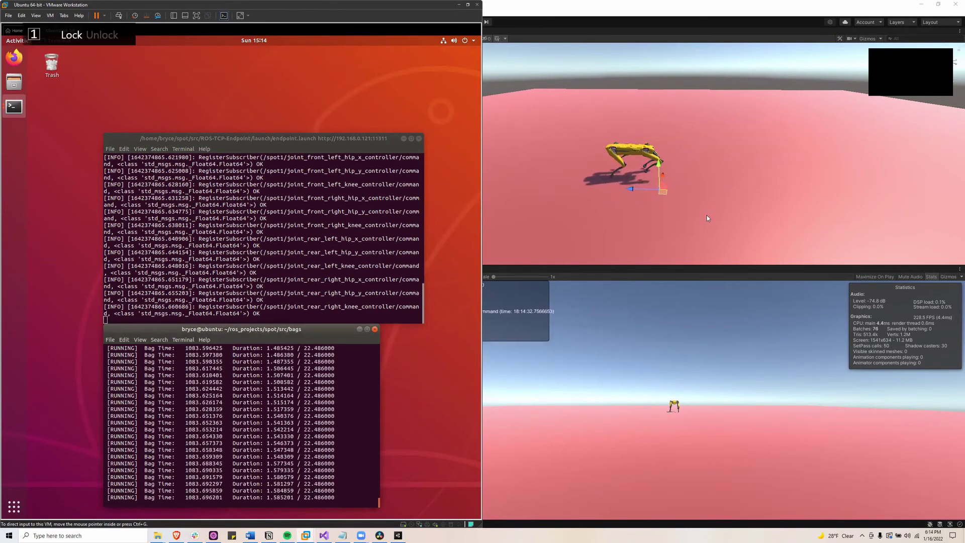
left_click(688, 217)
right_click_drag(674, 176, 602, 177)
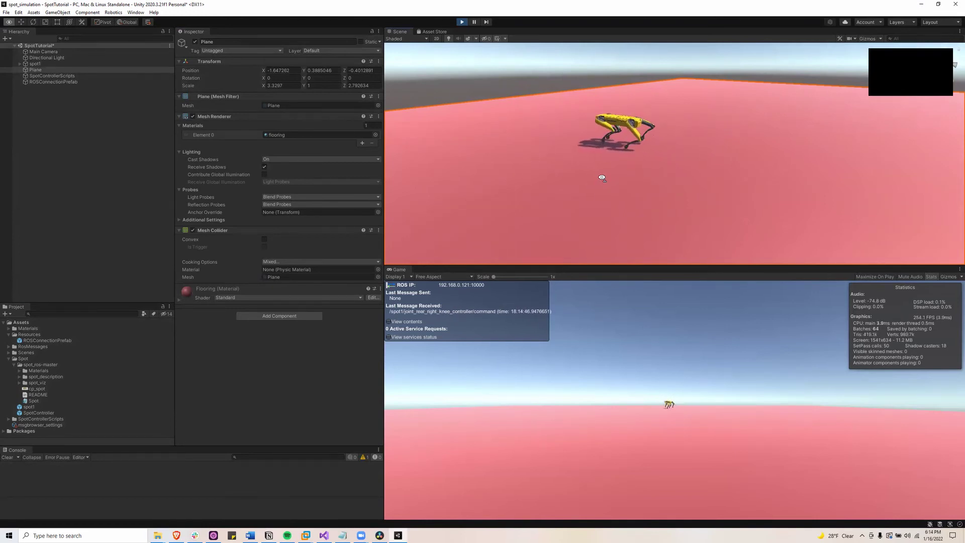
Exit Unity's Play mode and end the roslaunch endpoint in Ubuntu with Ctrl+C
right_click_drag(602, 178, 681, 180)
left_click(462, 21)
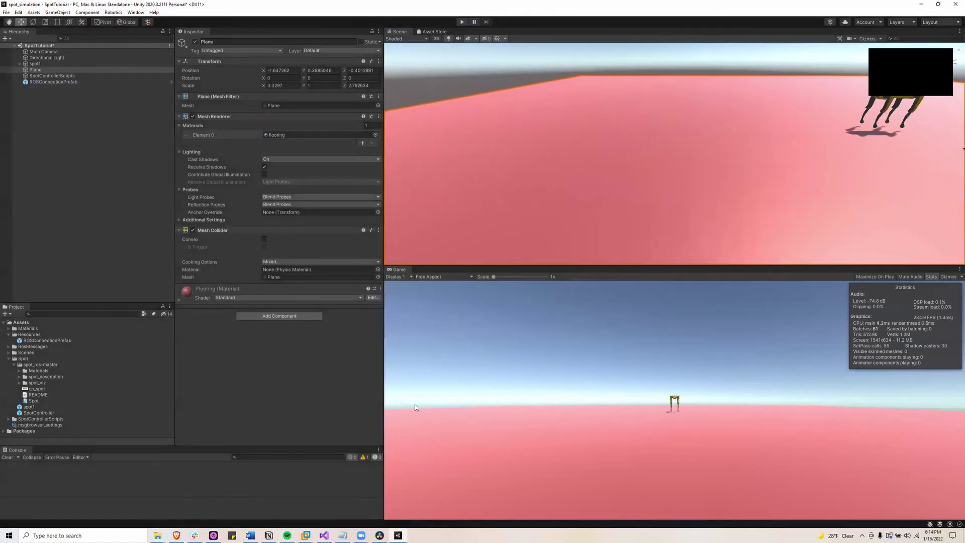
left_click(304, 534)
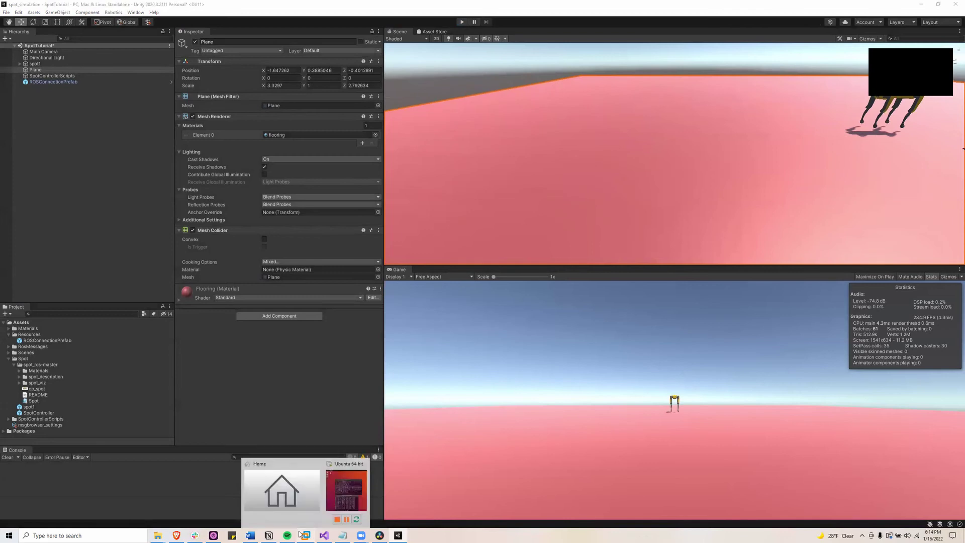
left_click(345, 492)
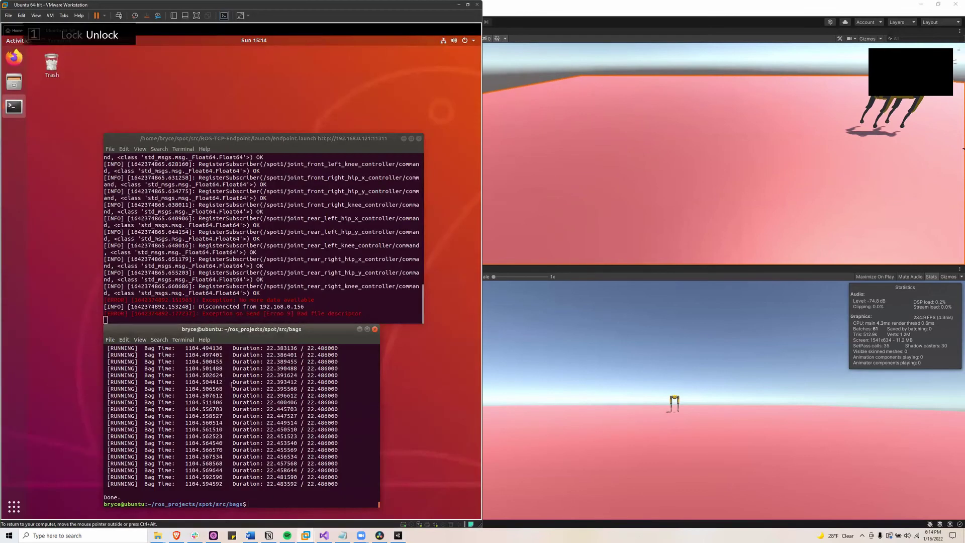
key("ctrl+c")
left_click(243, 422)
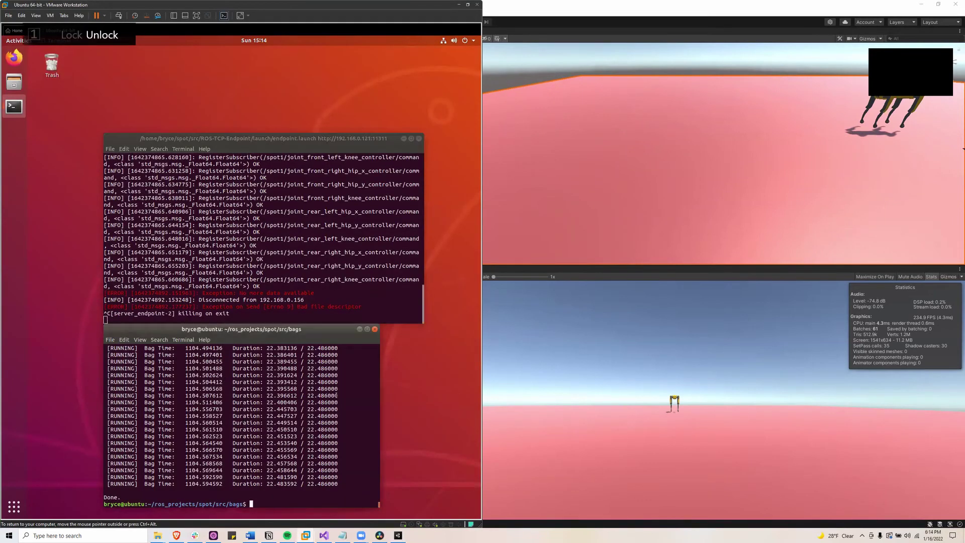
Switch to the spot_simulation GitHub page and scroll its README down to the Control section
key("alt+Tab")
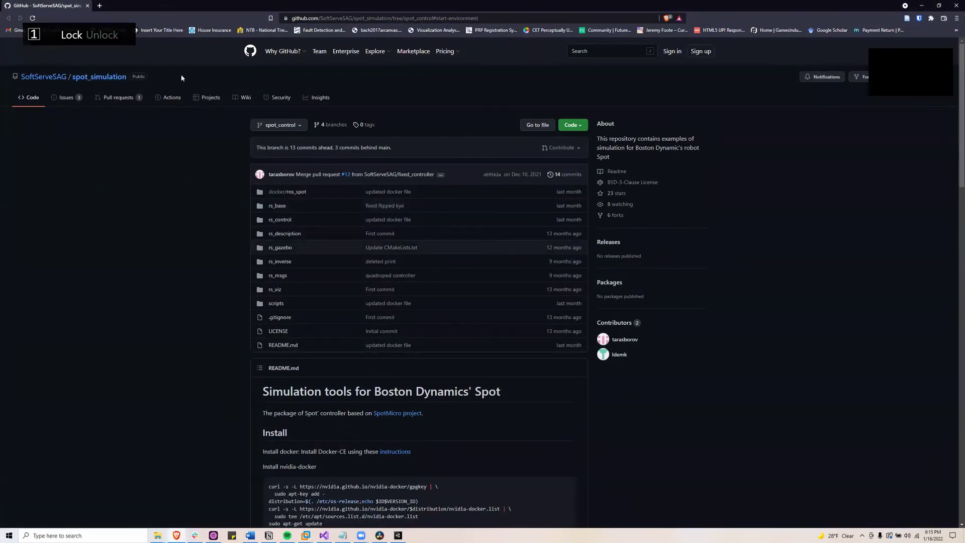
left_click_drag(179, 81, 18, 83)
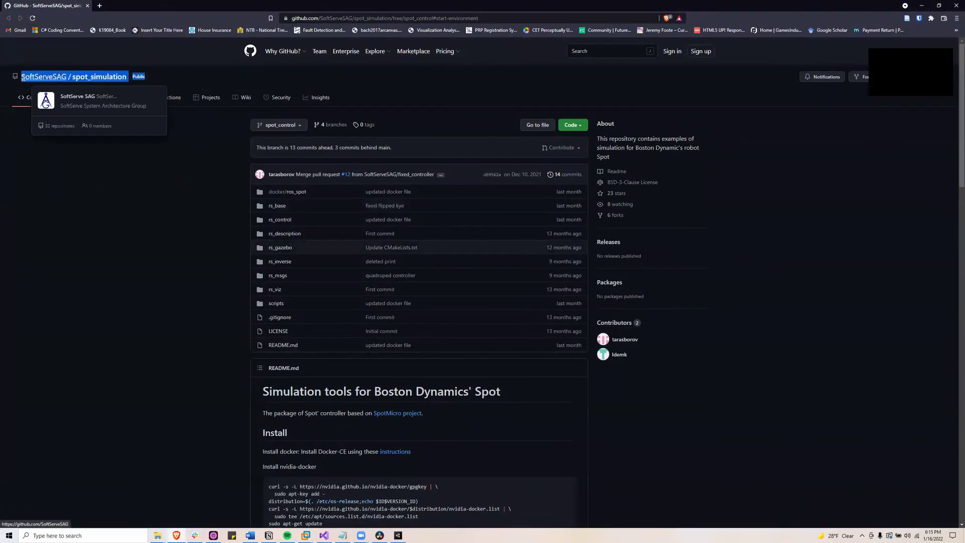
left_click(124, 150)
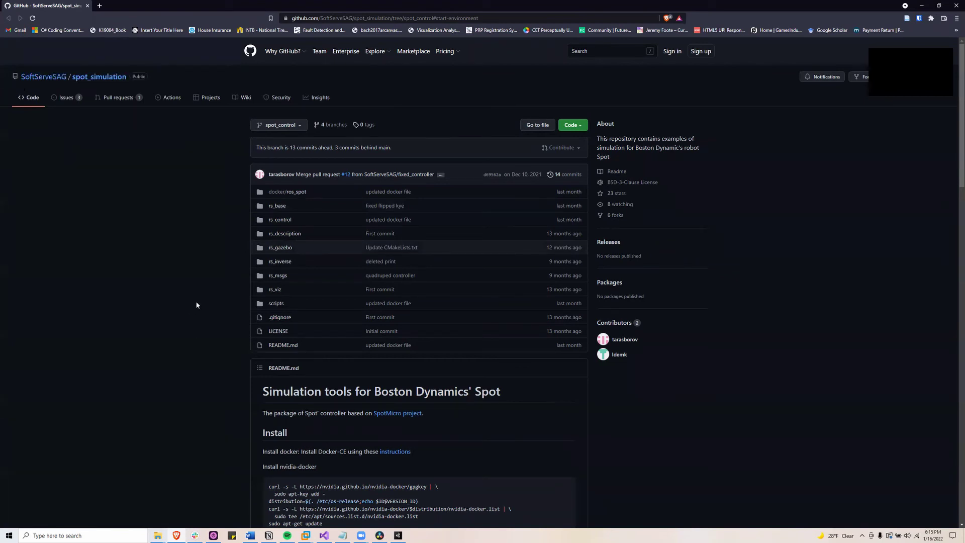
scroll(197, 305, "down", 12)
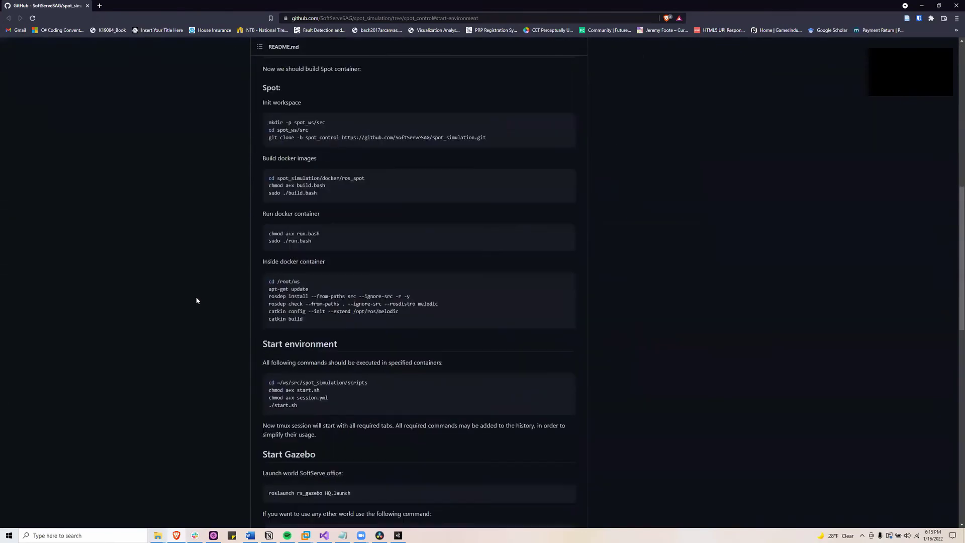
scroll(196, 301, "down", 4)
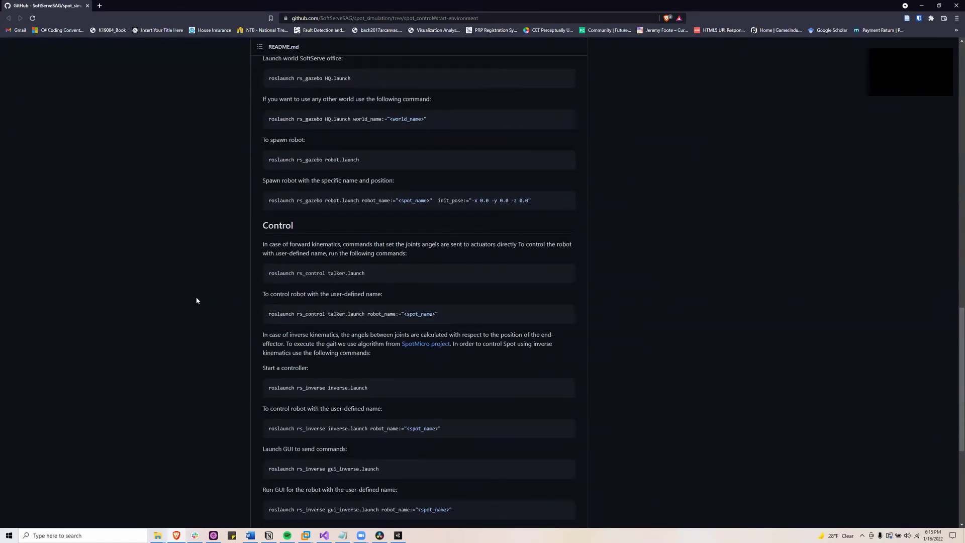
scroll(196, 301, "down", 4)
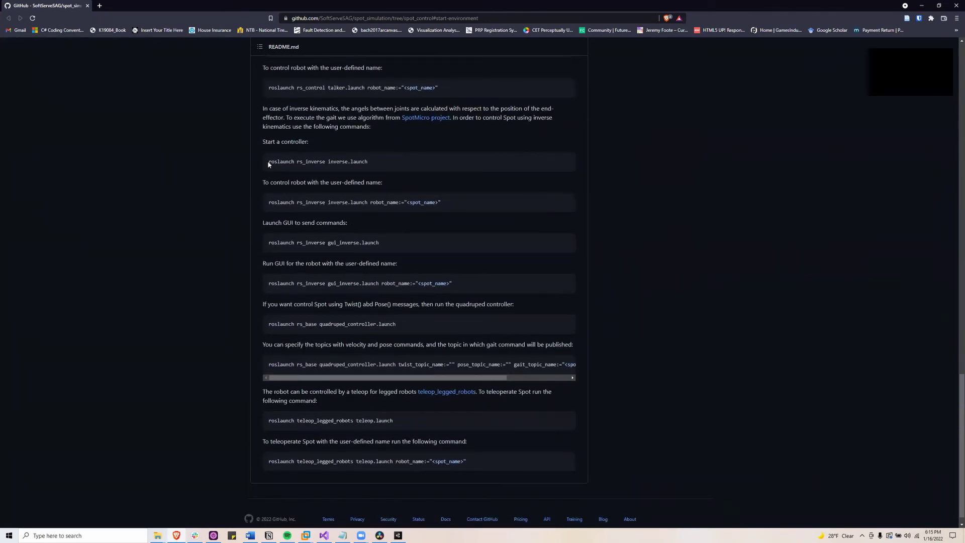
Highlight the rs_inverse inverse.launch, quadruped_controller and teleop_legged_robots launch commands
left_click_drag(268, 163, 384, 165)
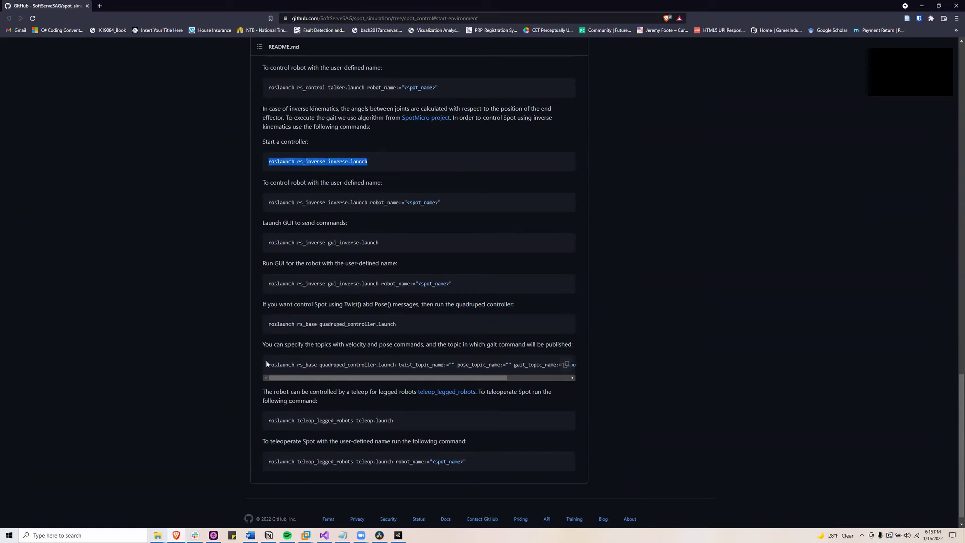
left_click_drag(267, 324, 420, 326)
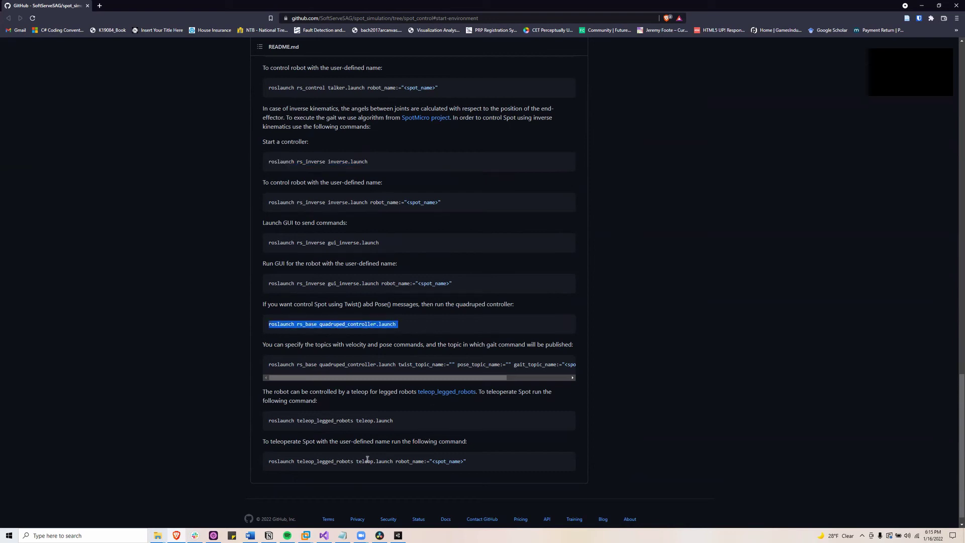
left_click_drag(255, 457, 517, 467)
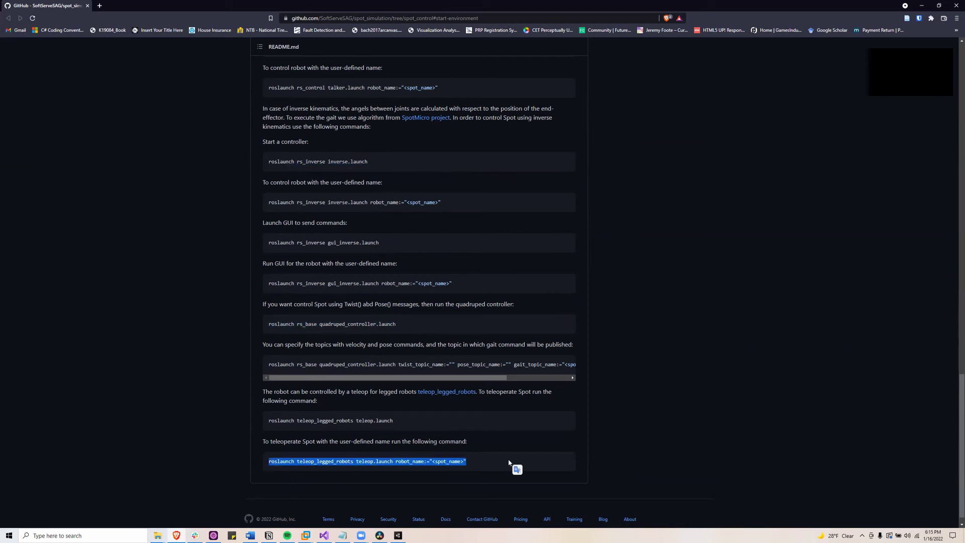
left_click(628, 406)
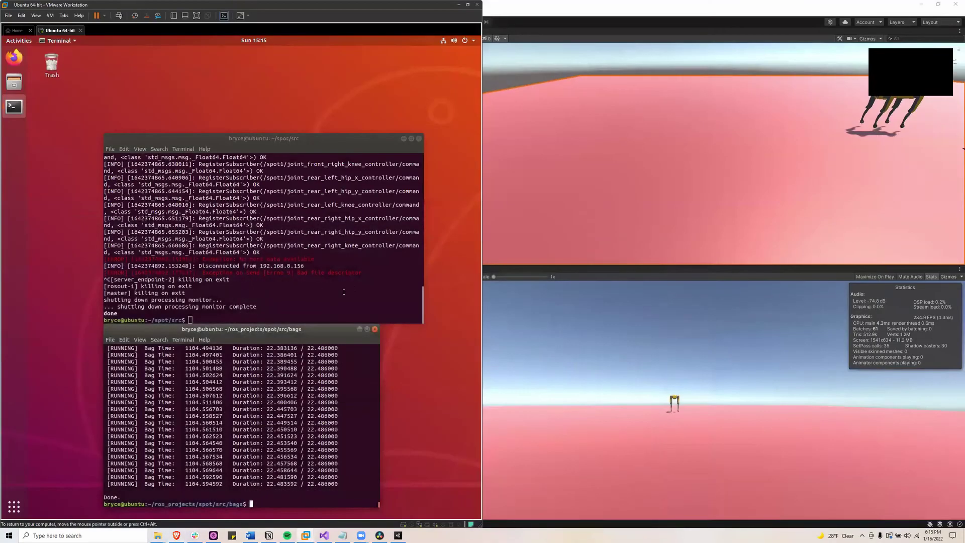
Close the bag-playback terminal and open new Ubuntu terminal windows
left_click(352, 288)
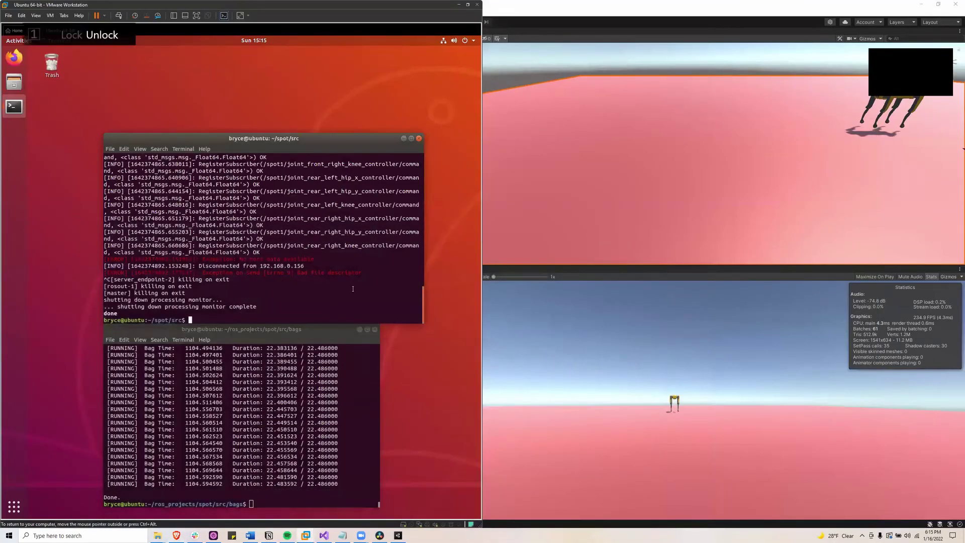
key("ctrl+alt+t")
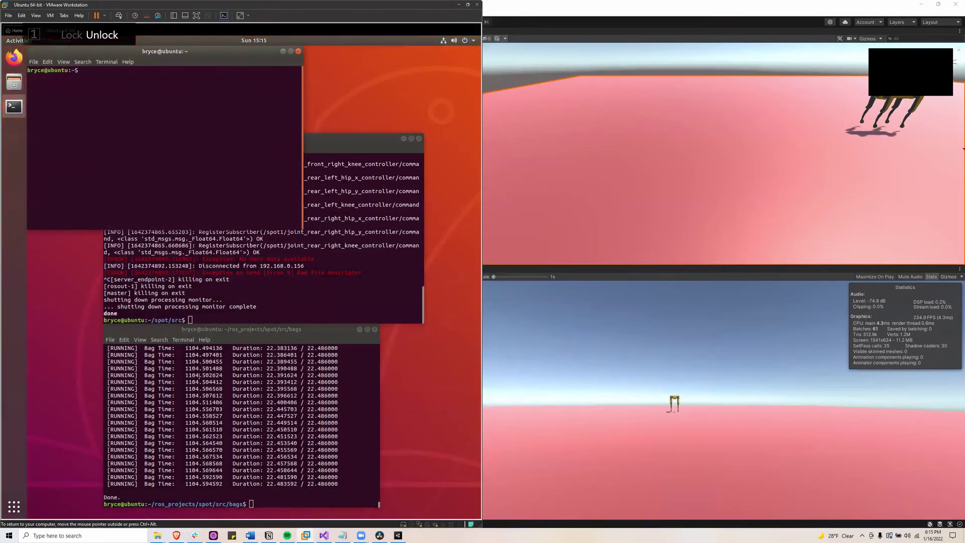
left_click(224, 336)
left_click(375, 330)
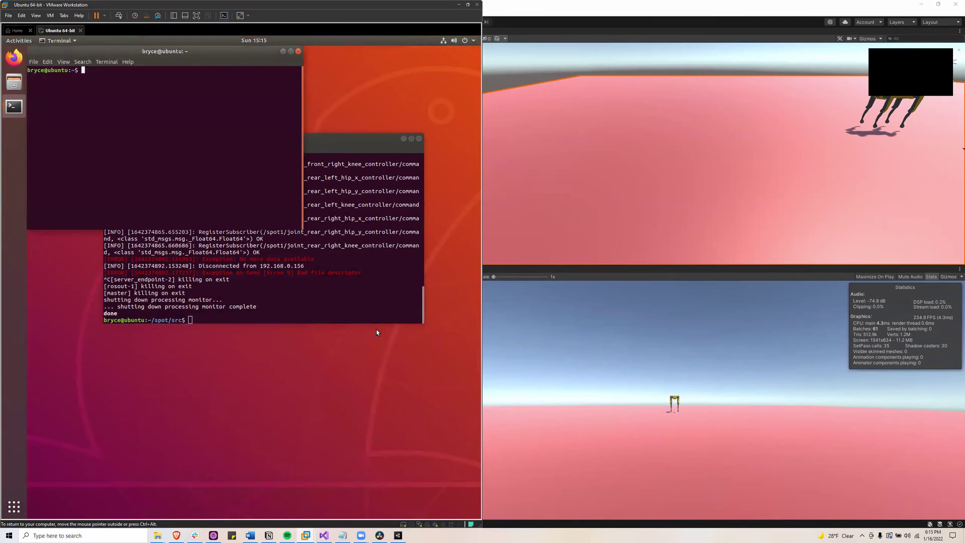
key("ctrl+alt+t")
key("ctrl+alt+t")
In the first terminal, cd spot, source devel/setup.bash and start typing the rs_inverse launch
type("ls")
key("Return")
type("cd spot")
key("Return")
type("source devel/setup.bash")
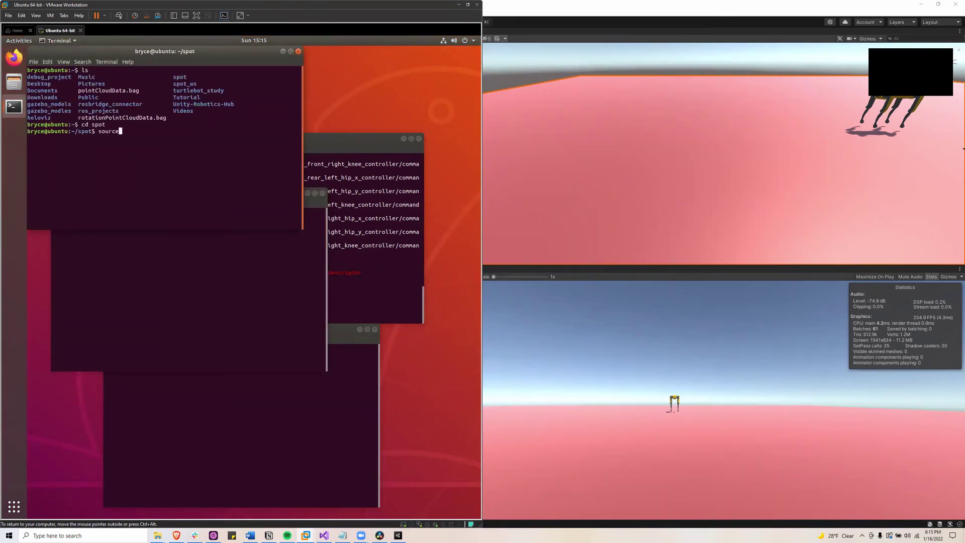
In the middle terminal, source the spot workspace and type roslaunch rs_base quadruped_controller
key("Return")
type("roslaunch rs_inverse inverse.launch robot_name:=\"spot1")
left_click(129, 278)
type("cd spot")
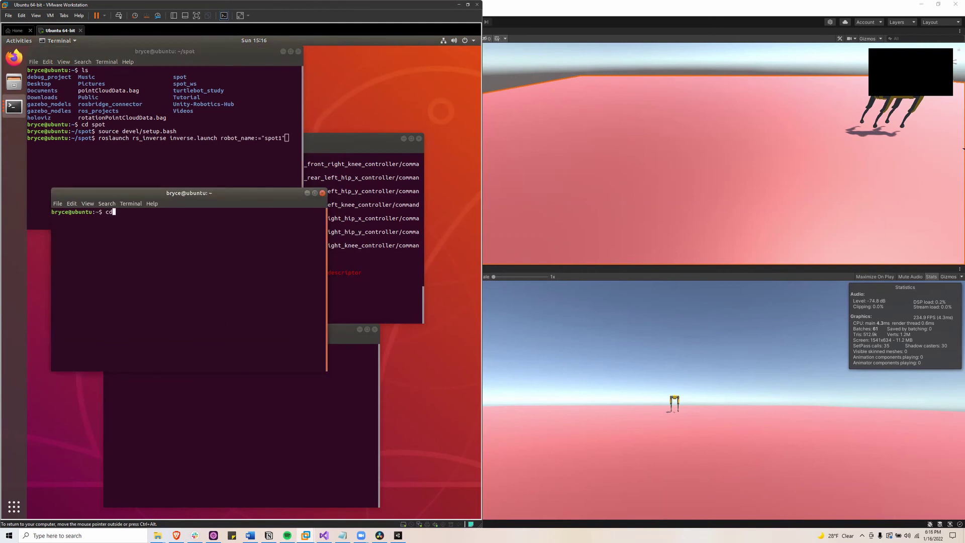
key("Return")
type("source devel/setup.bash")
key("Return")
type("ls")
key("Return")
type("roslaunch rs_base qua")
key("Tab")
In the bottom terminal, source the spot workspace and type the teleop_legged_robots launch
left_click(156, 348)
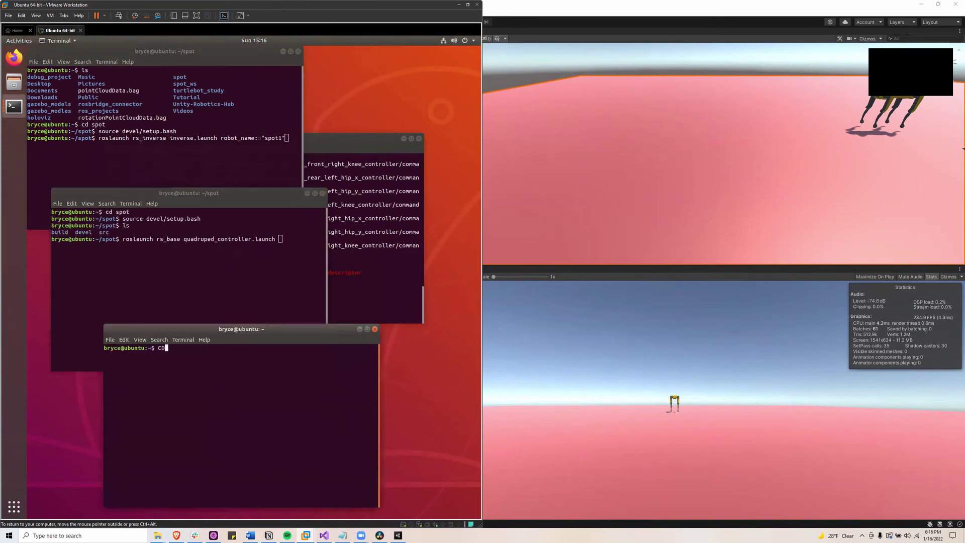
type("cd spot ls source devel/setup.bash roslaunch teleop_")
key("Tab")
key("Tab")
type("l")
key("Tab")
key("Tab")
key("Tab")
key("Tab")
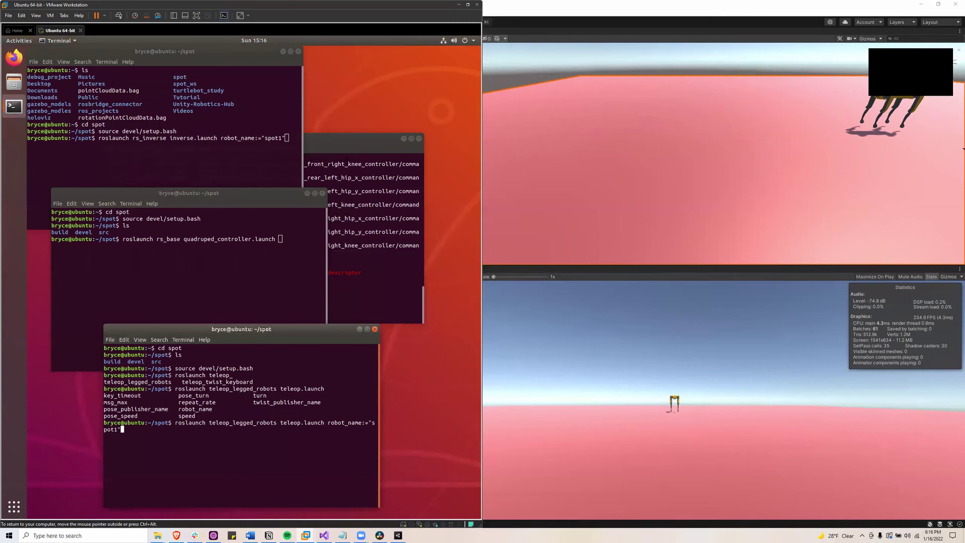
Relaunch the ROS TCP endpoint from the previous endpoint.launch command
left_click(362, 139)
key("Up")
key("Return")
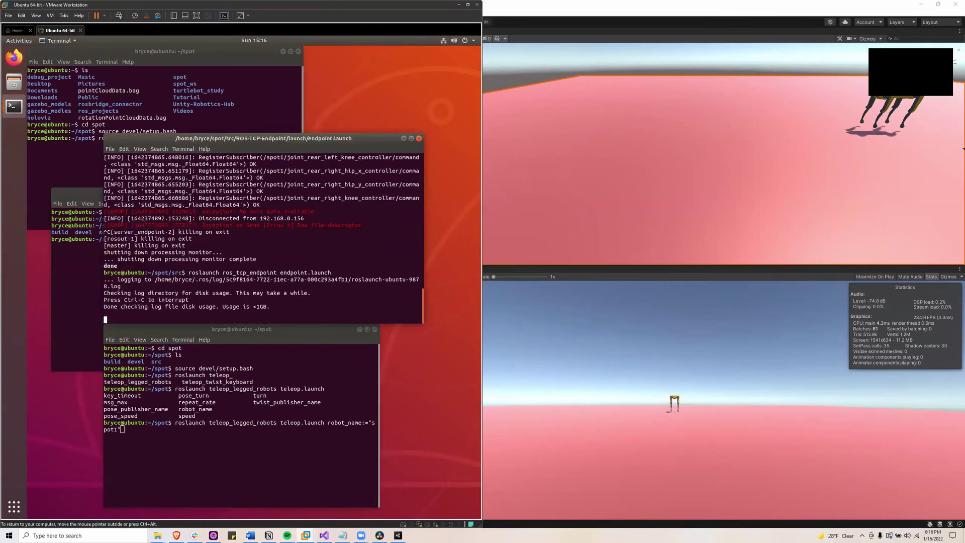
Frame Spot in the Unity scene view and start Play mode
left_click(681, 143)
right_click_drag(682, 143, 829, 101)
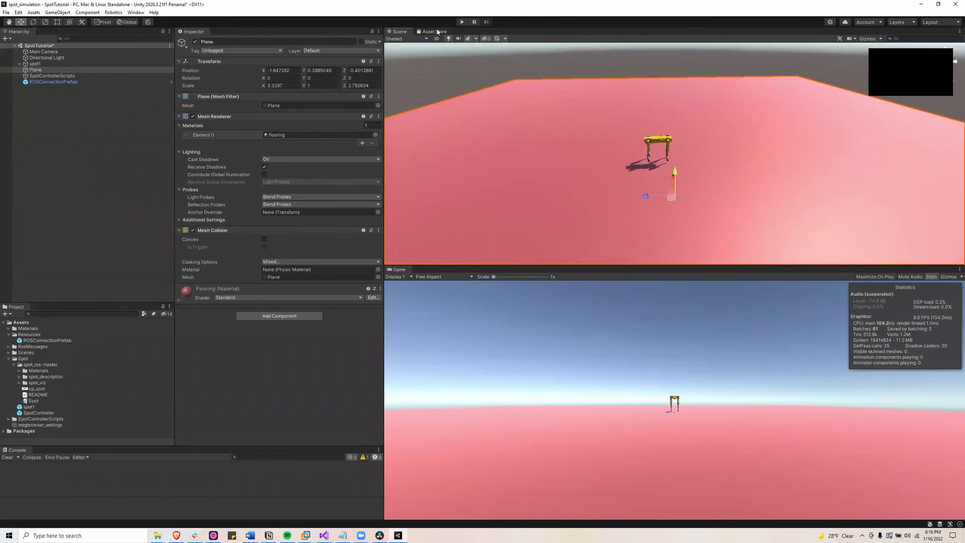
left_click(462, 22)
Launch the spot1 inverse kinematics, quadruped controller and teleop nodes, then watch Spot stand in Unity
mouse_move(305, 533)
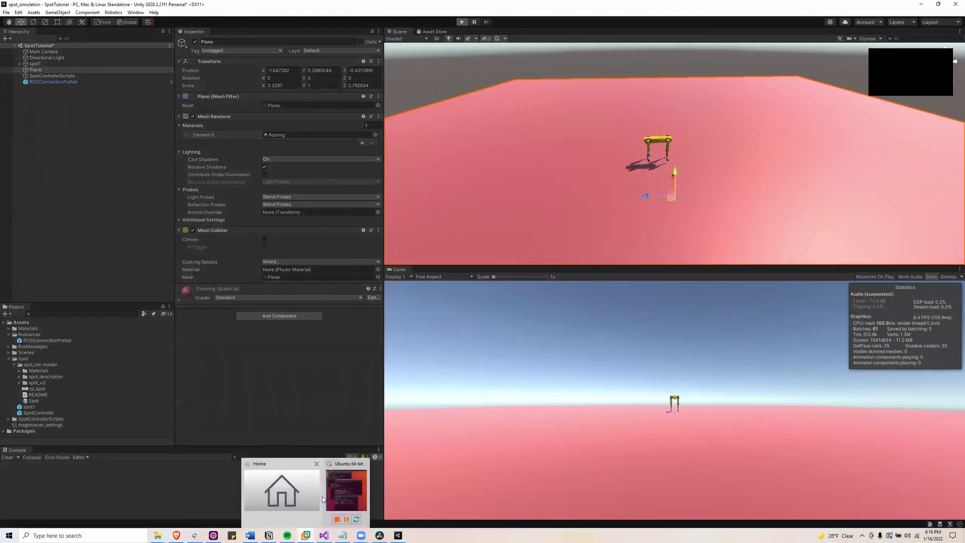
left_click(348, 490)
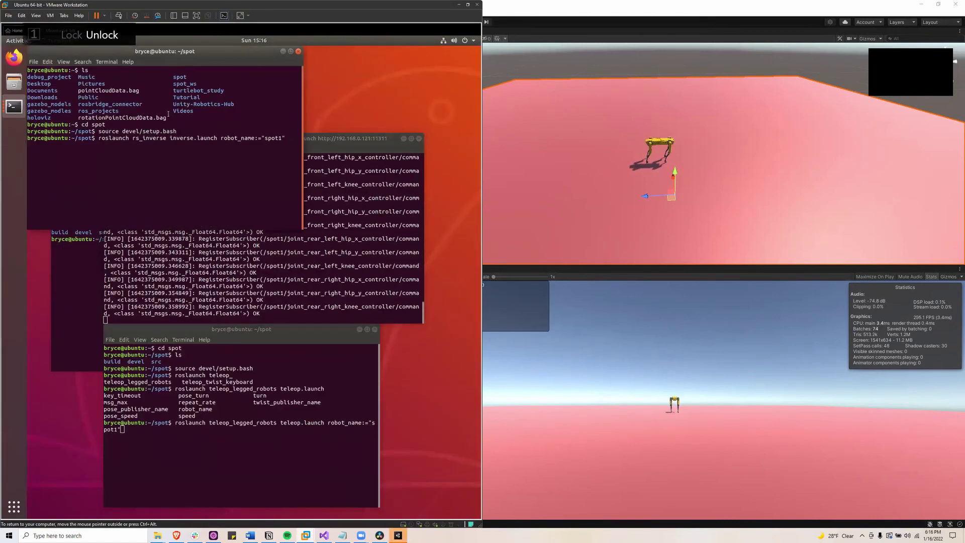
key("Return")
left_click(77, 288)
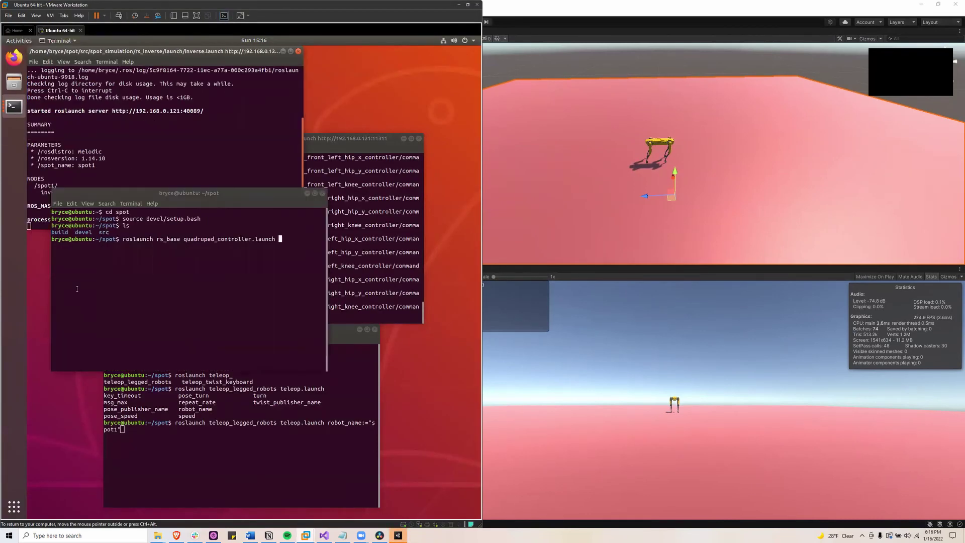
key("Return")
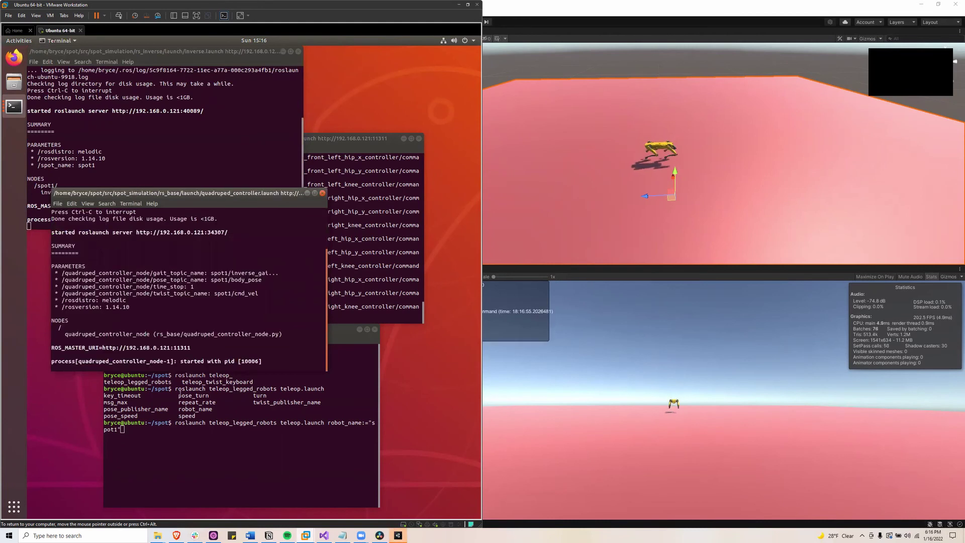
left_click(199, 440)
key("Return")
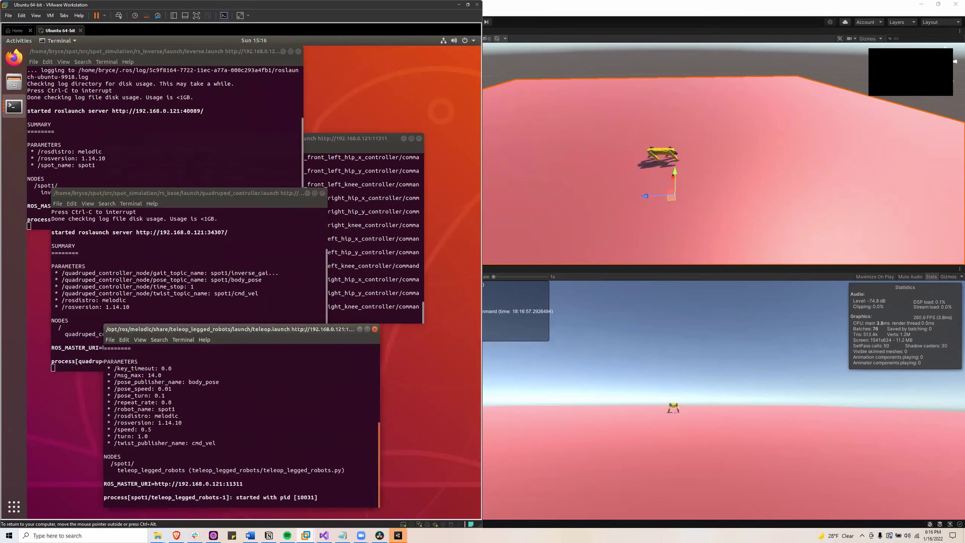
left_click(602, 283)
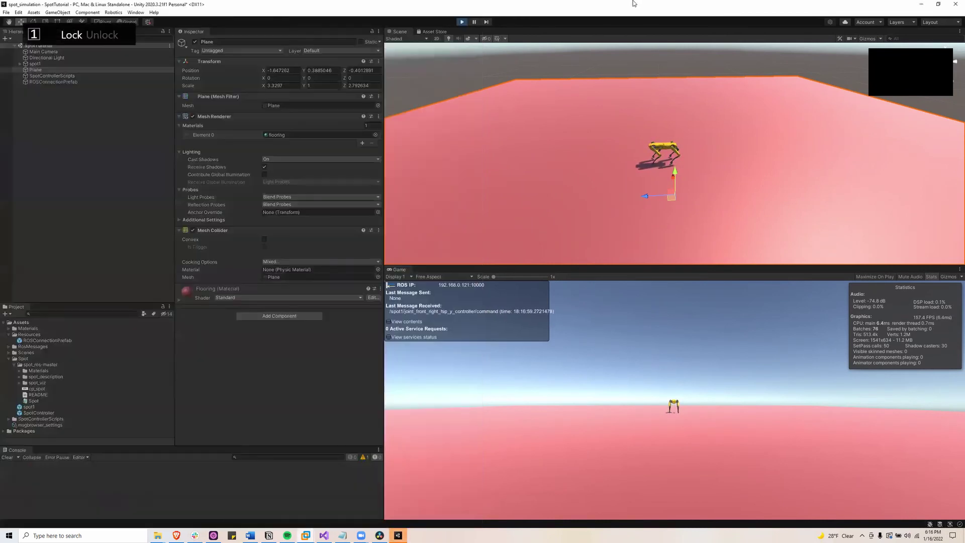
left_click_drag(631, 151, 618, 139, "alt")
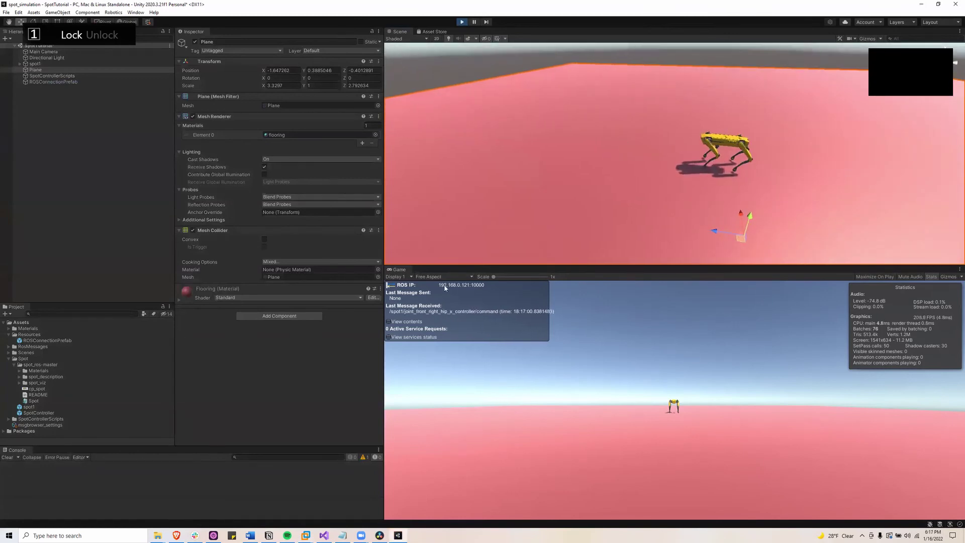
Walk Spot forward with the i key and watch it move in the Unity scene
left_click(398, 535)
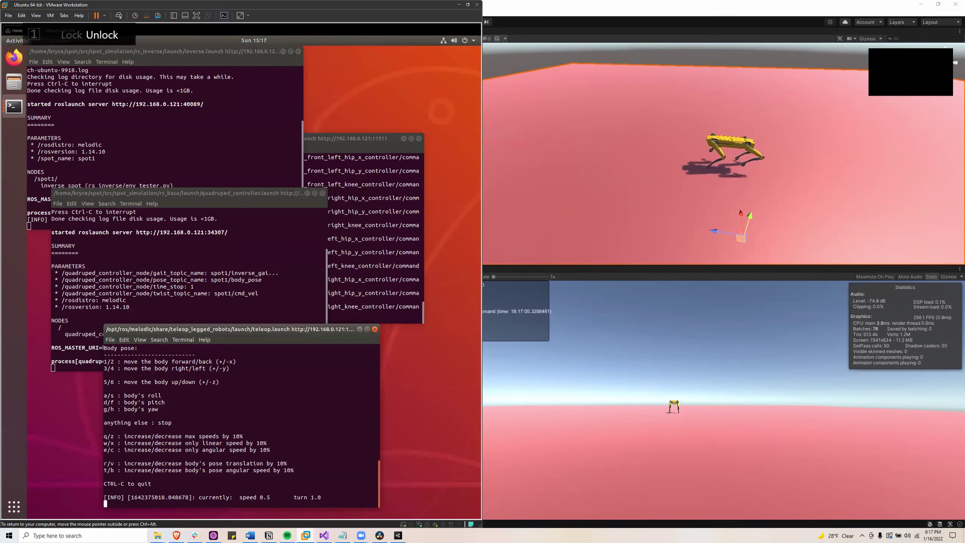
left_click(197, 397)
key("i")
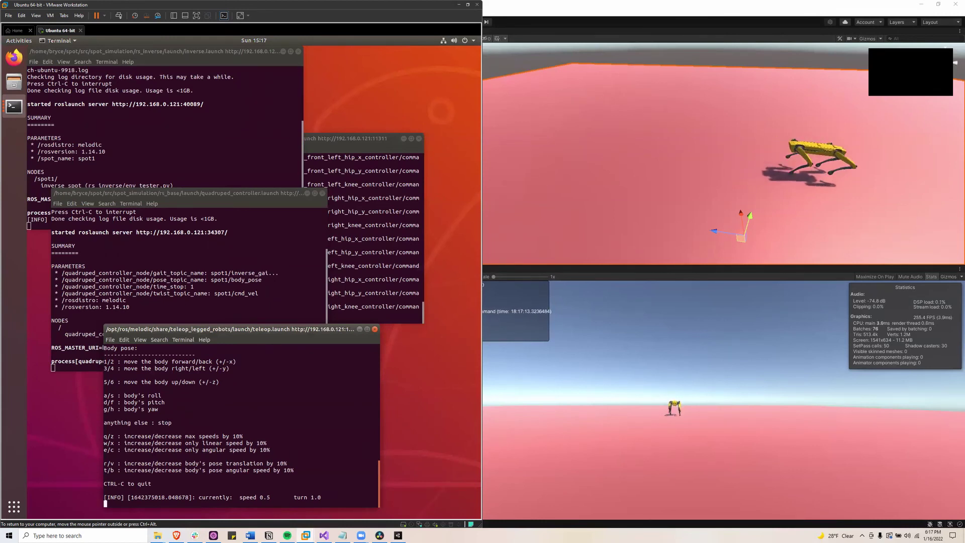
key("alt+Tab")
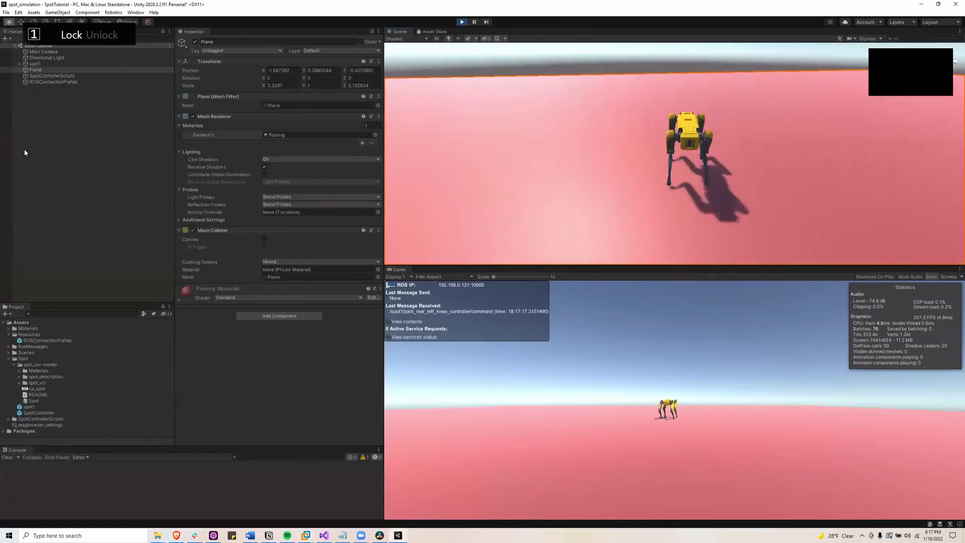
right_click_drag(784, 161, 789, 187)
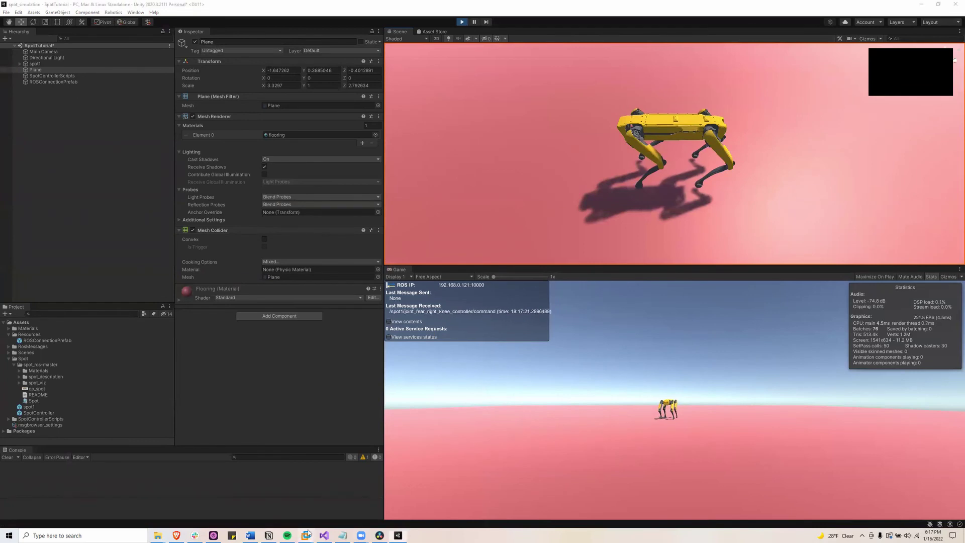
Lower and raise Spot's body, shift it forward, back and sideways, and raise pose speed 10%
left_click(309, 490)
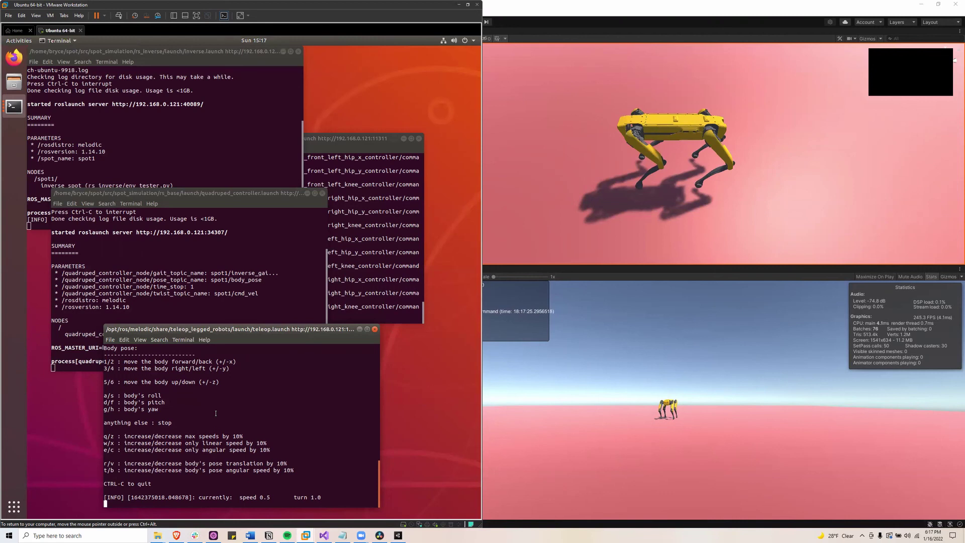
key("6")
key("6")
key("6")
key("6")
key("6")
key("6")
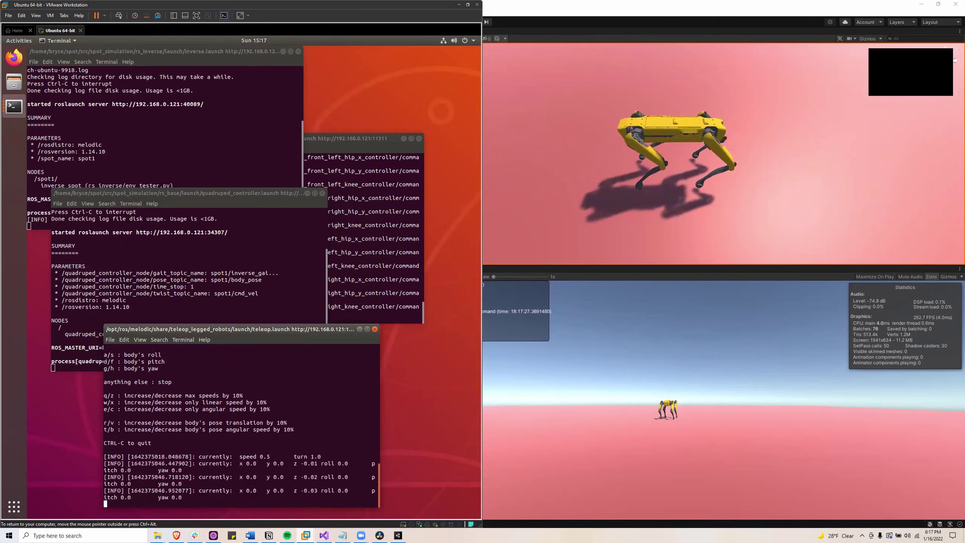
key("5")
key("5")
key("5")
key("5")
key("5")
key("5")
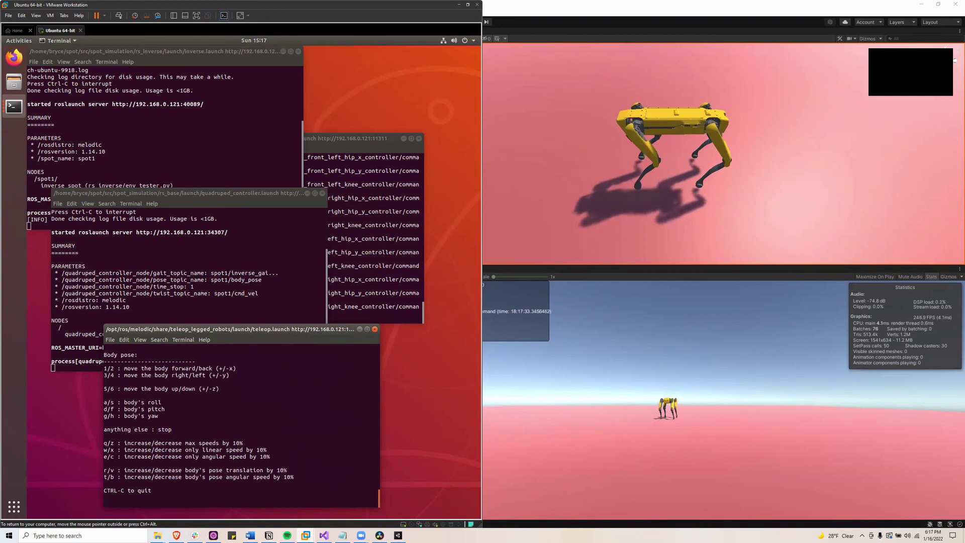
key("1")
key("1")
key("1")
key("1")
key("1")
key("1")
key("1")
key("1")
key("1")
key("1")
key("1")
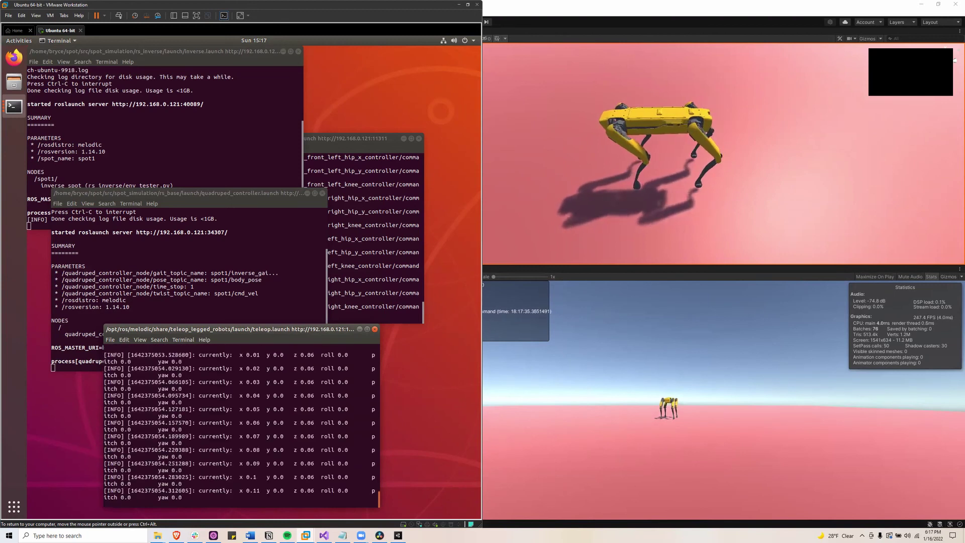
key("2")
key("2")
key("2")
key("2")
key("2")
key("2")
key("2")
key("2")
key("2")
key("2")
key("2")
key("2")
key("2")
key("2")
key("2")
key("2")
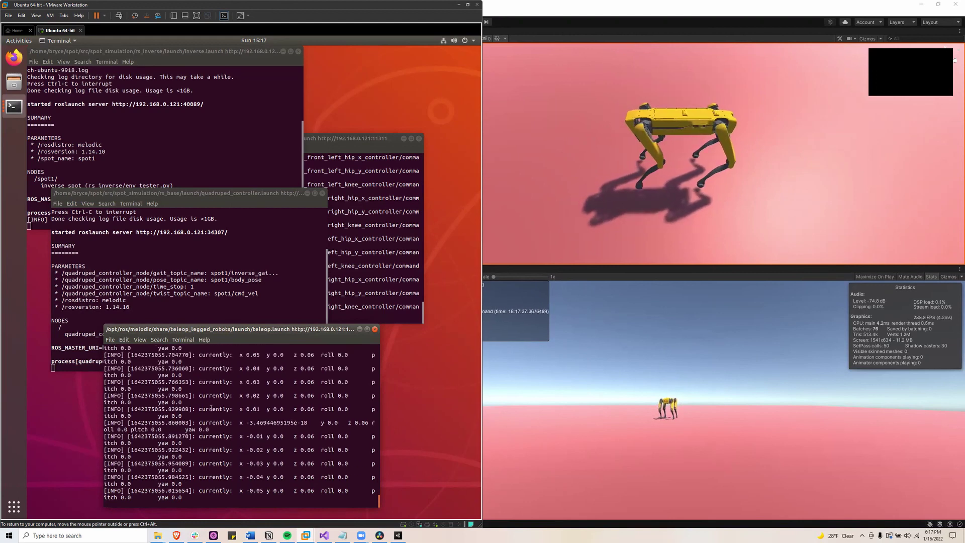
key("3")
key("3")
key("3")
key("3")
key("3")
key("3")
key("3")
key("4")
key("4")
key("4")
key("4")
key("4")
key("4")
key("4")
key("4")
key("4")
key("4")
key("4")
key("4")
key("4")
key("4")
key("4")
key("4")
key("4")
key("4")
key("4")
key("4")
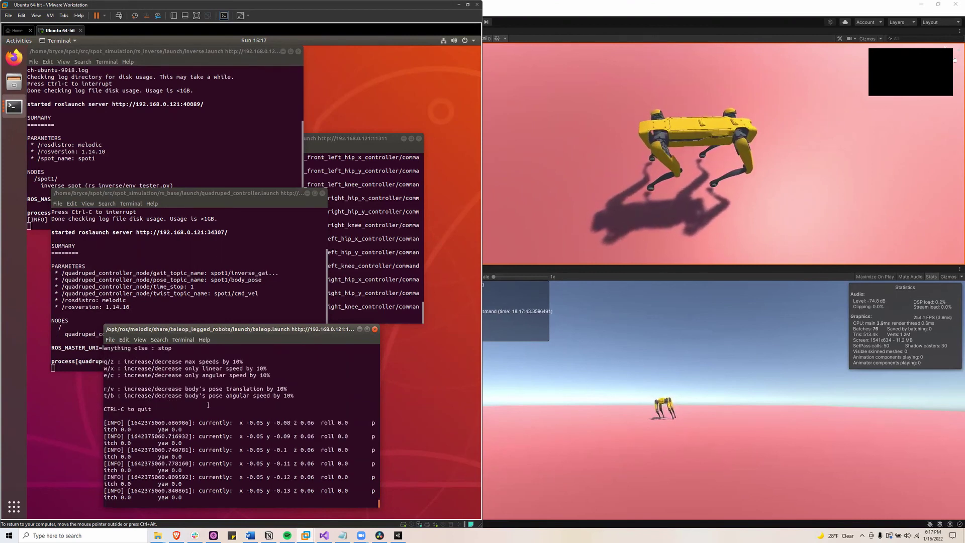
key("r")
key("r")
key("r")
key("r")
key("r")
key("r")
key("r")
key("r")
key("r")
key("r")
key("r")
key("r")
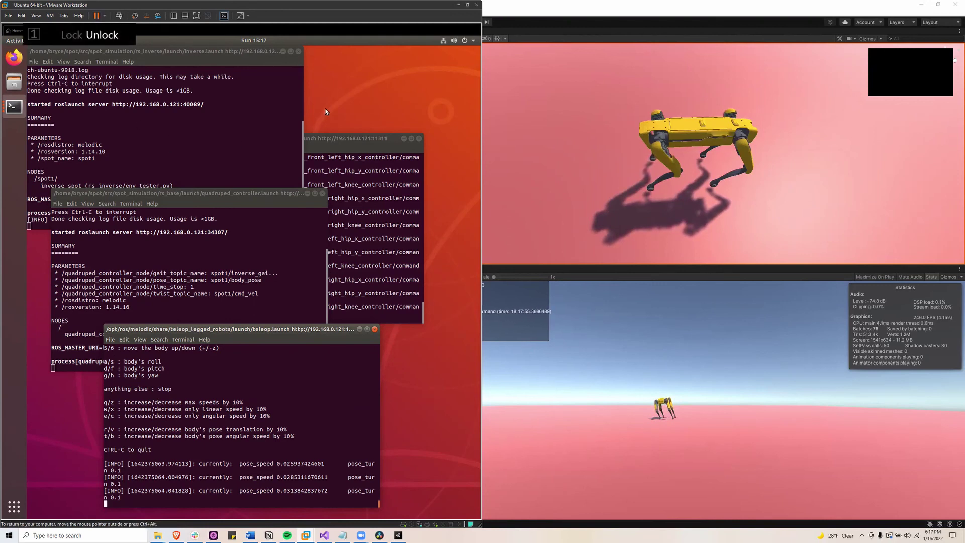
key("alt+Tab")
Stop the running scene and select 'body' under spot1 in the Hierarchy
left_click(462, 22)
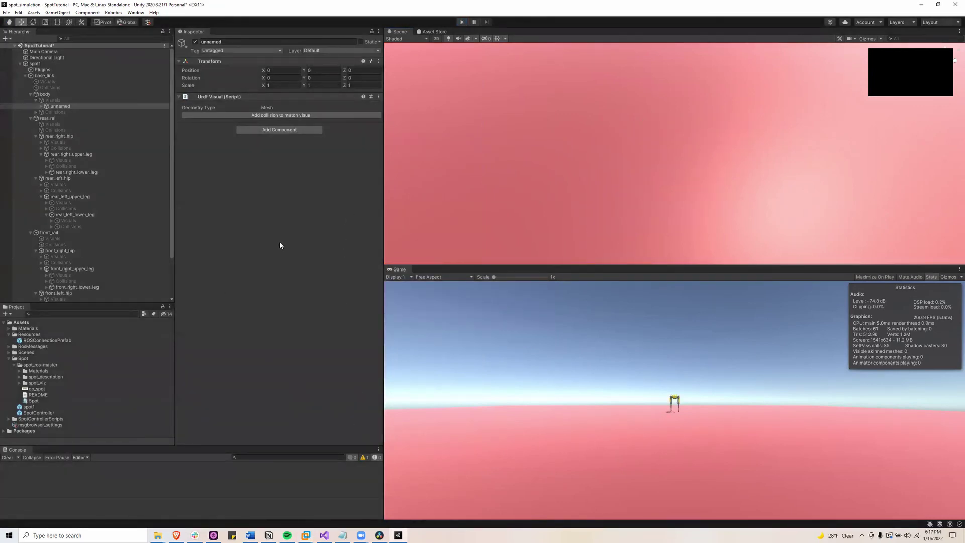
left_click(27, 93)
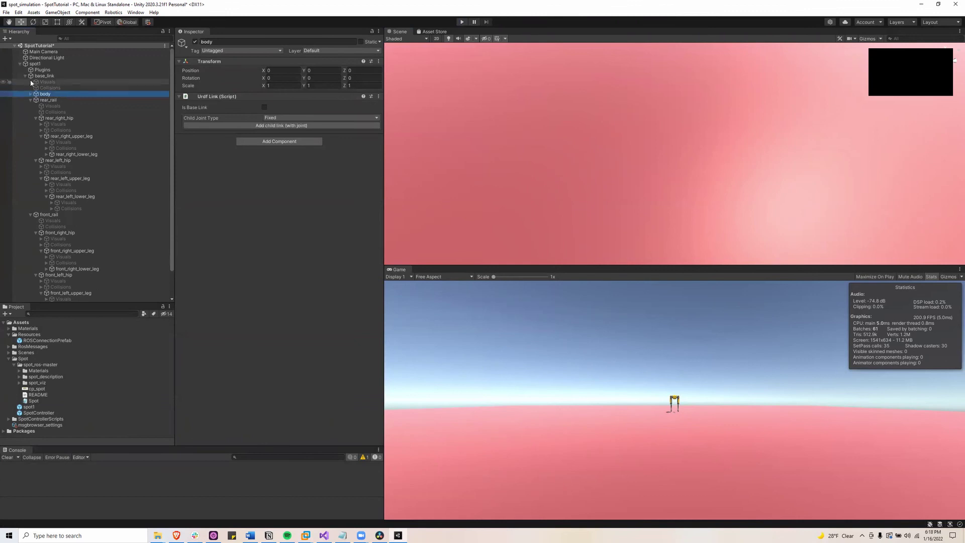